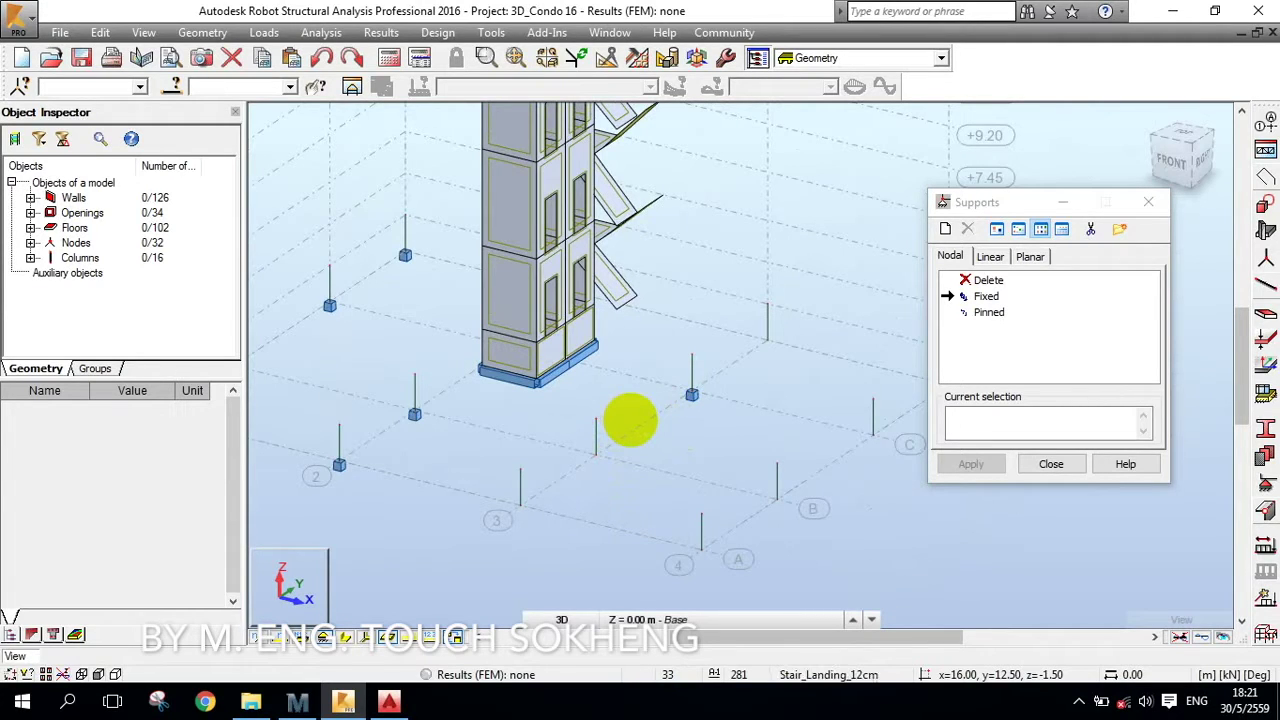
# Apply fixed nodal supports to the remaining unsupported column bases on grid lines 3 and 4
pyautogui.click(596, 452)
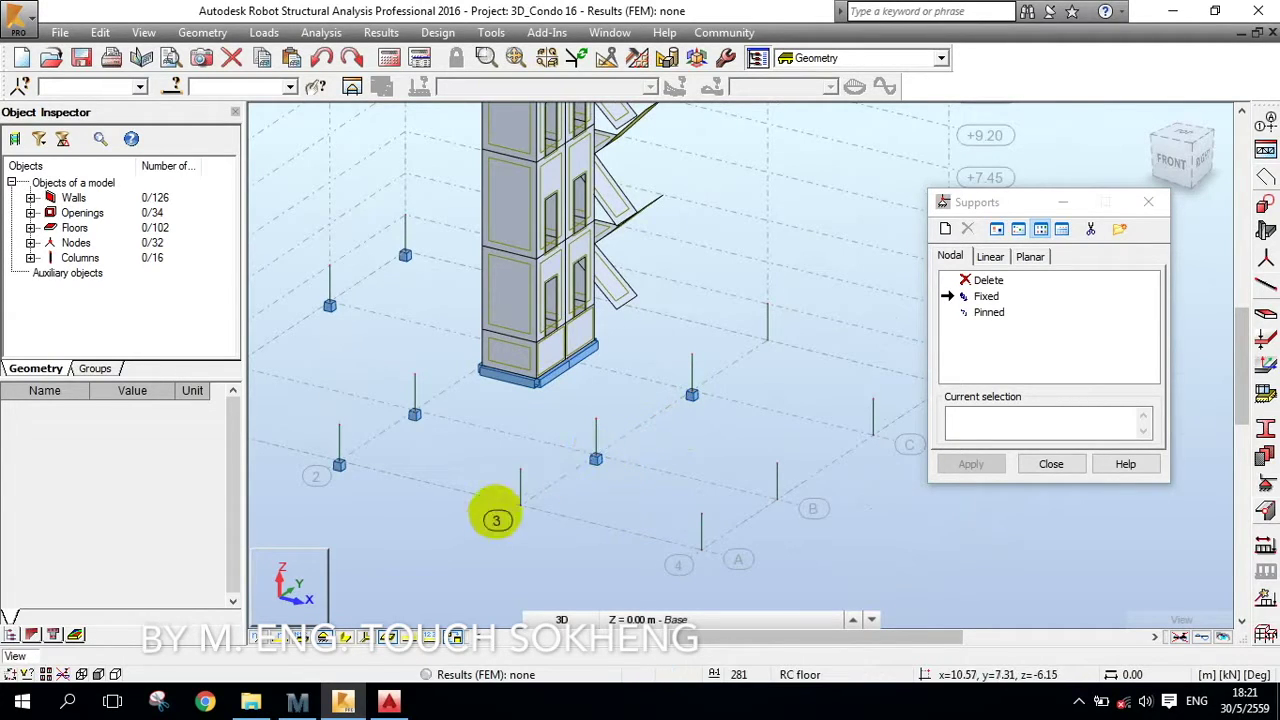
pyautogui.click(521, 503)
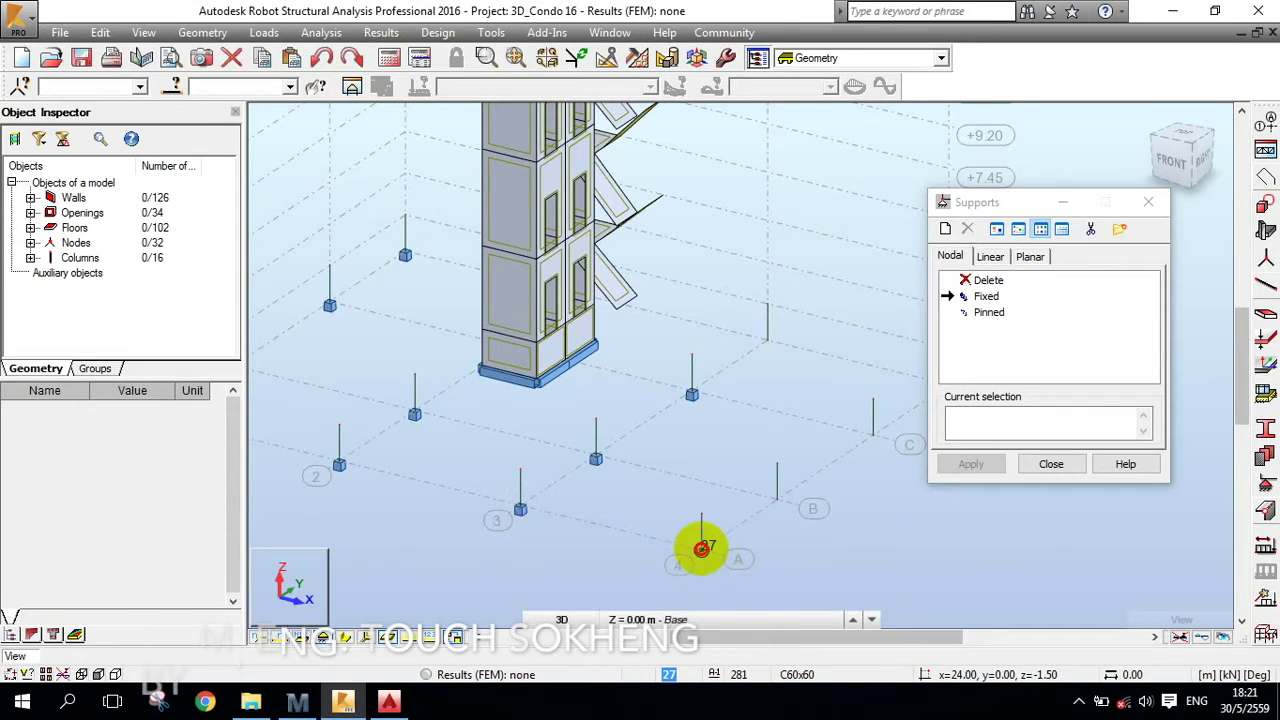
pyautogui.click(702, 547)
pyautogui.click(777, 498)
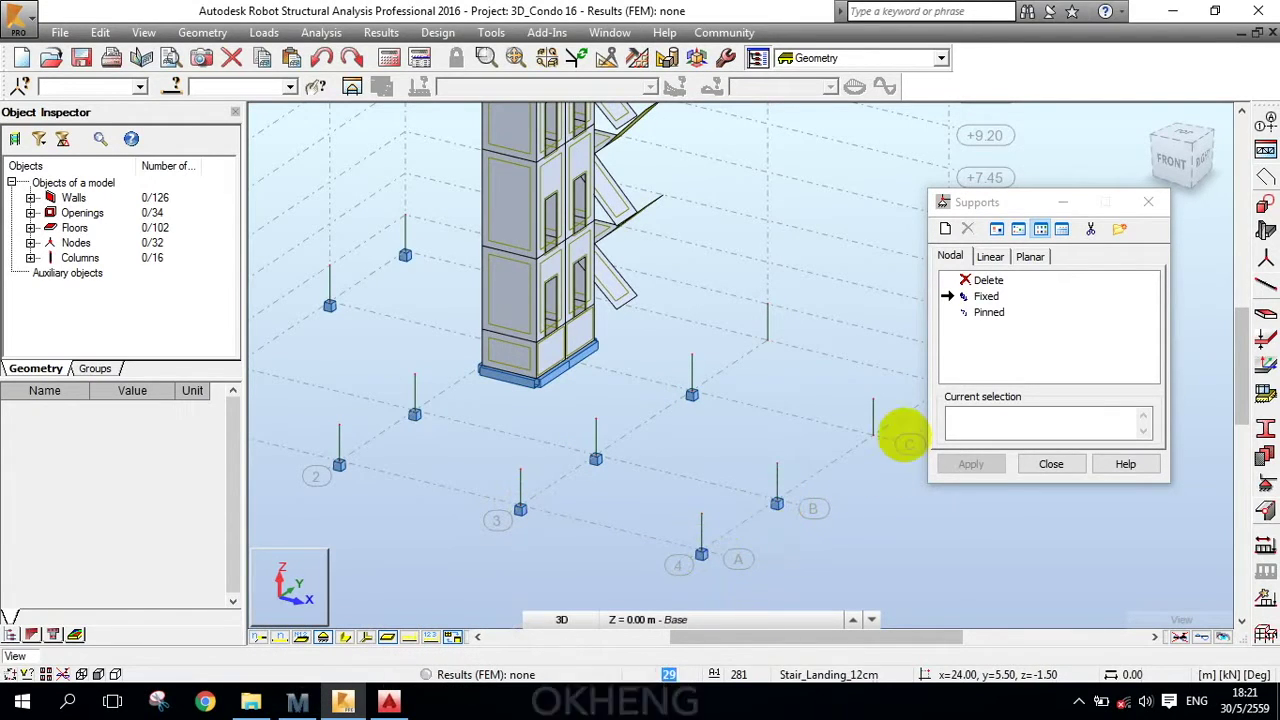
pyautogui.click(873, 432)
pyautogui.moveTo(873, 436); pyautogui.dragTo(711, 509, button='middle')
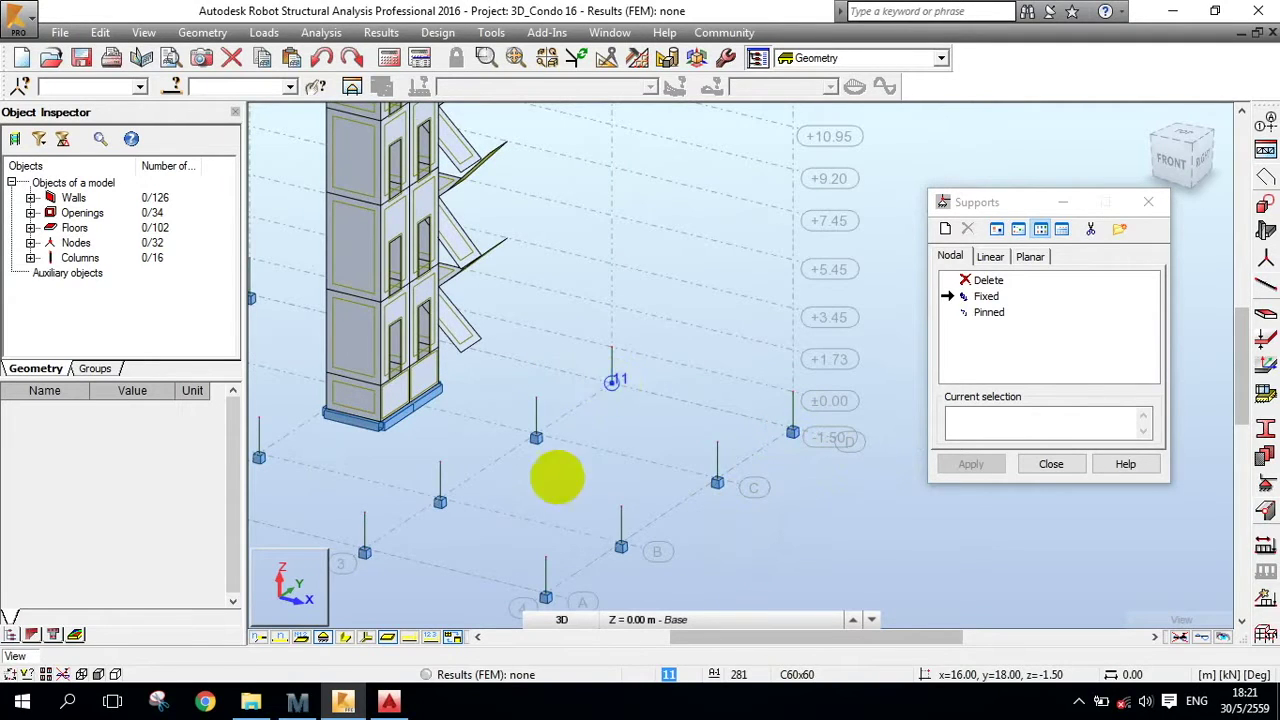
# Apply a fixed nodal support to the column base at grid intersection 2-D
pyautogui.keyDown('shift'); pyautogui.moveTo(535, 457); pyautogui.dragTo(455, 462, button='middle'); pyautogui.keyUp('shift')
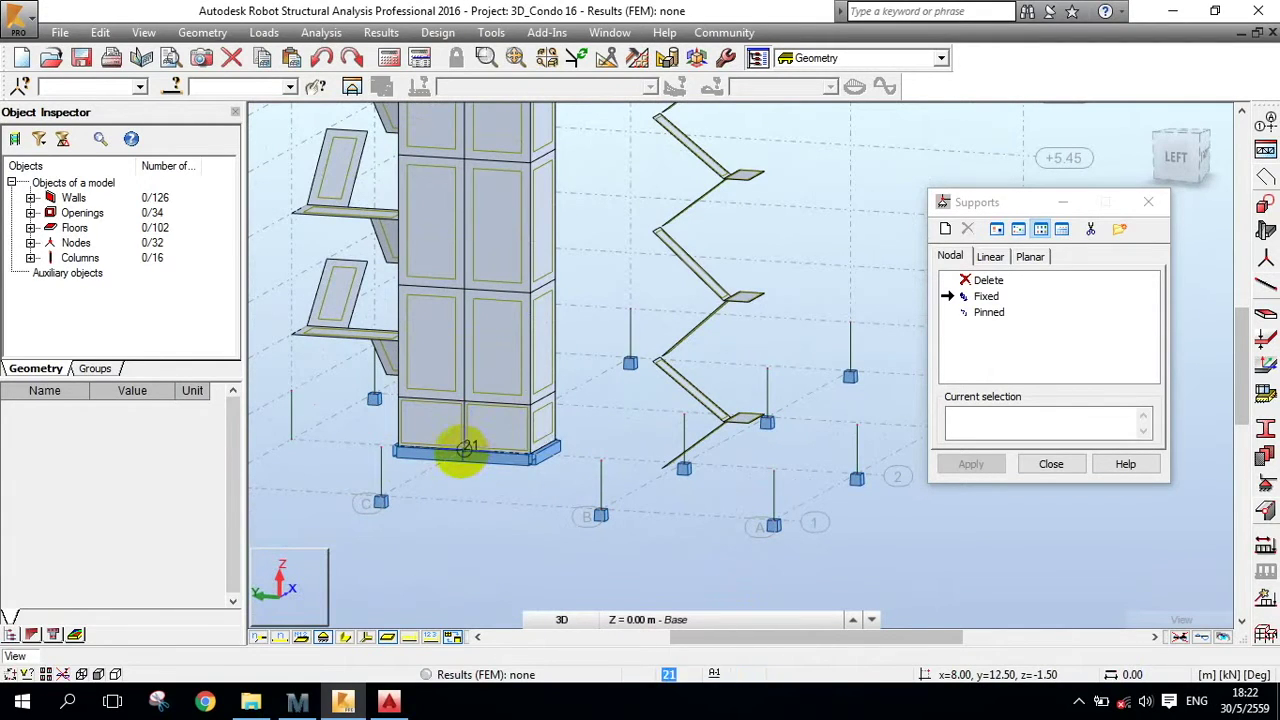
pyautogui.scroll(1, 465, 450)
pyautogui.moveTo(366, 449); pyautogui.dragTo(475, 420, button='middle')
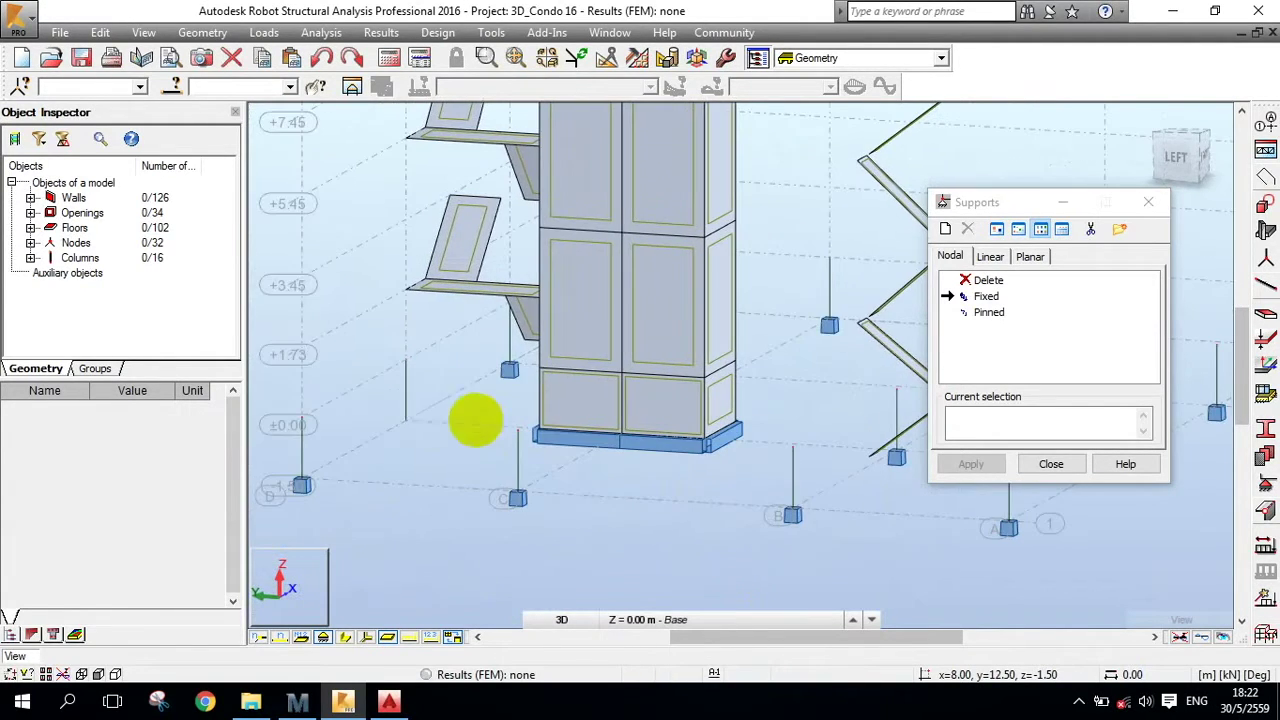
pyautogui.click(407, 420)
pyautogui.press('pagedown')
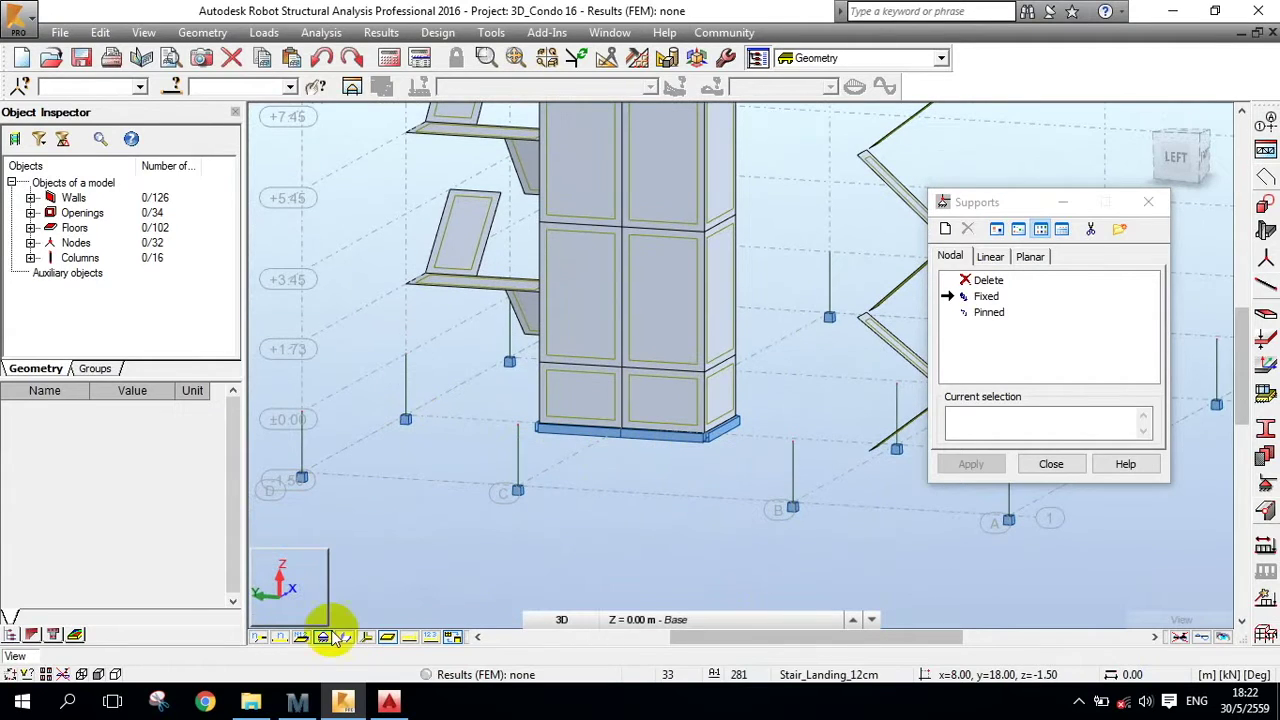
# Display the section shapes and try to apply a fixed support at the base of the C60x80 column on the core wall
pyautogui.click(347, 638)
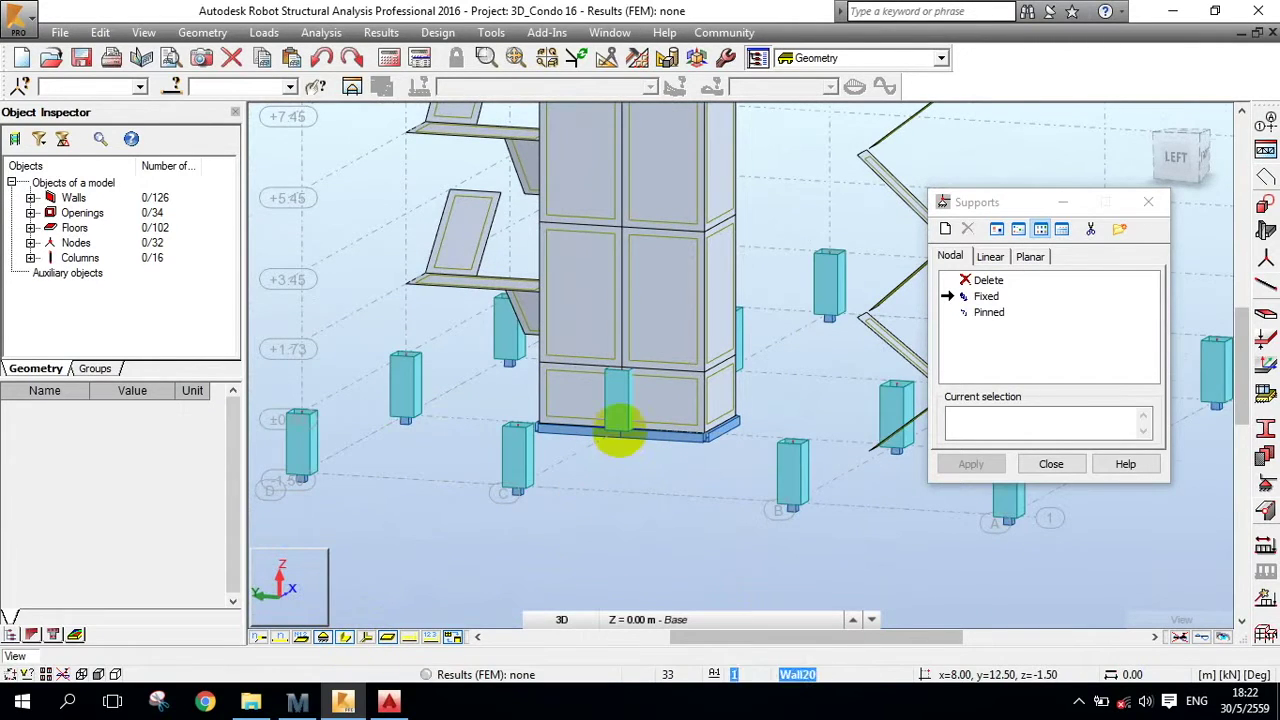
pyautogui.scroll(2, 619, 432)
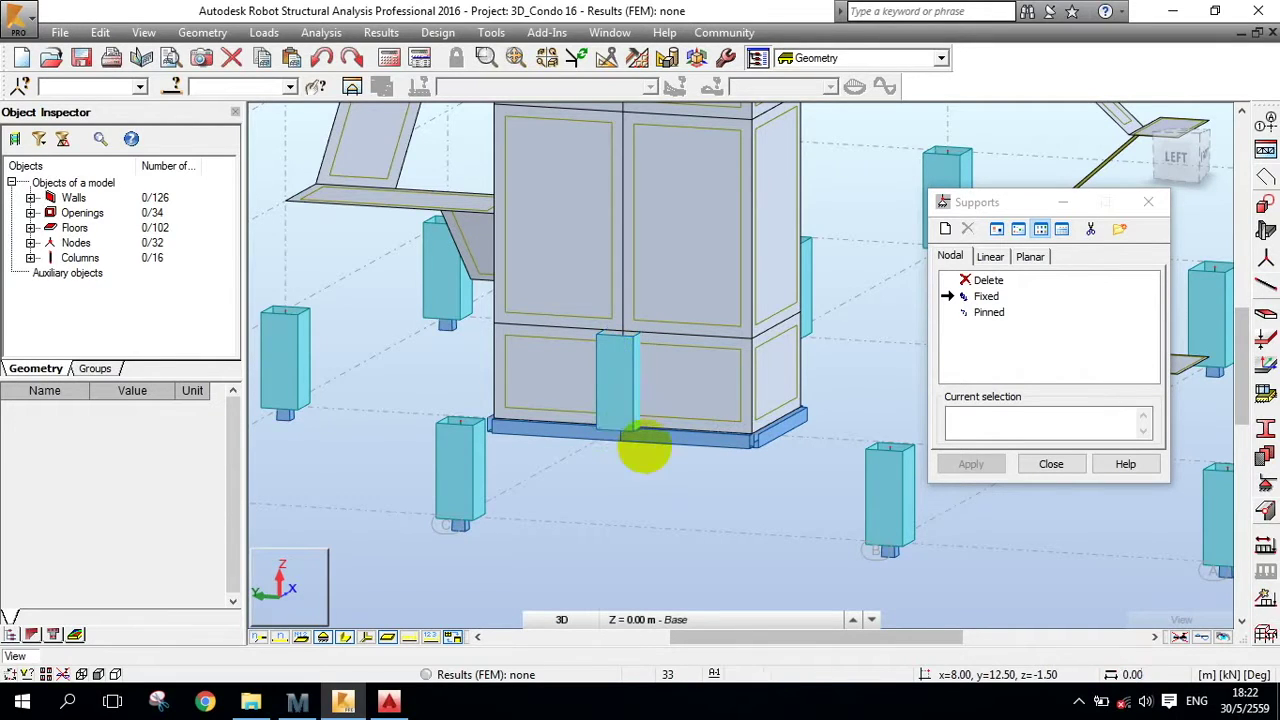
pyautogui.keyDown('shift'); pyautogui.moveTo(664, 443); pyautogui.dragTo(640, 403, button='middle'); pyautogui.keyUp('shift')
pyautogui.scroll(2, 654, 457)
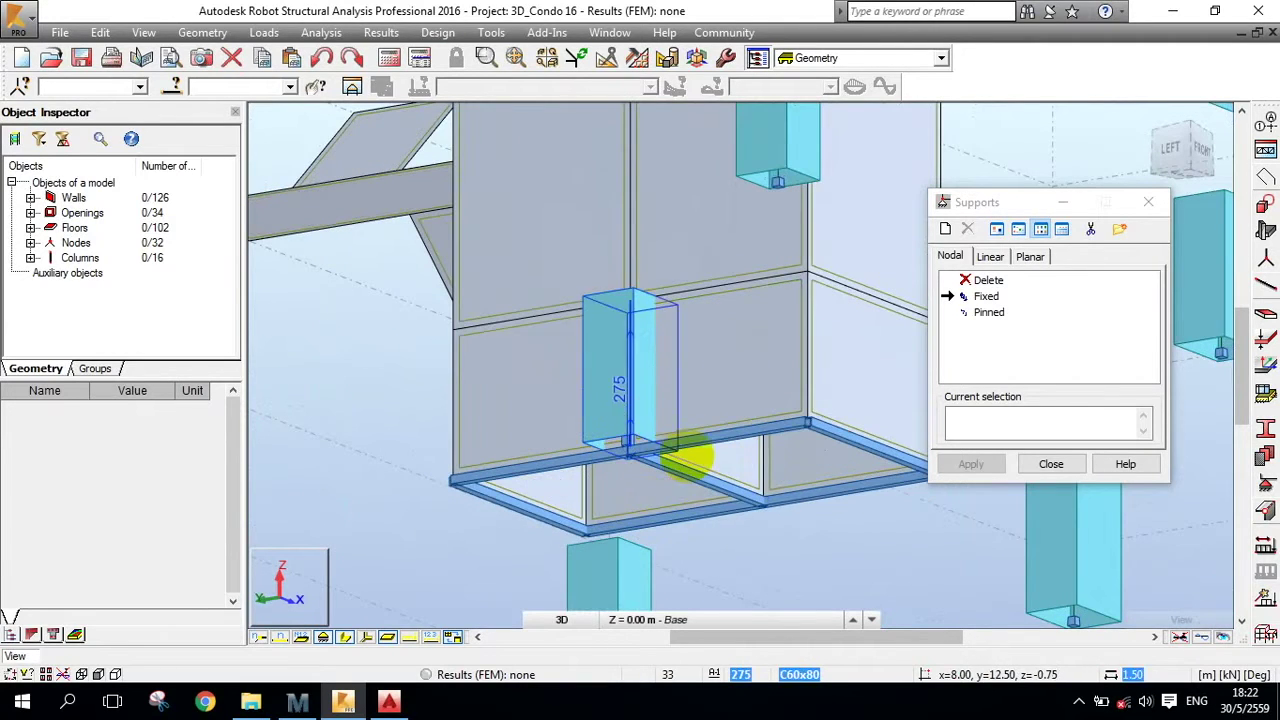
pyautogui.keyDown('shift'); pyautogui.moveTo(687, 434); pyautogui.dragTo(640, 494, button='middle'); pyautogui.keyUp('shift')
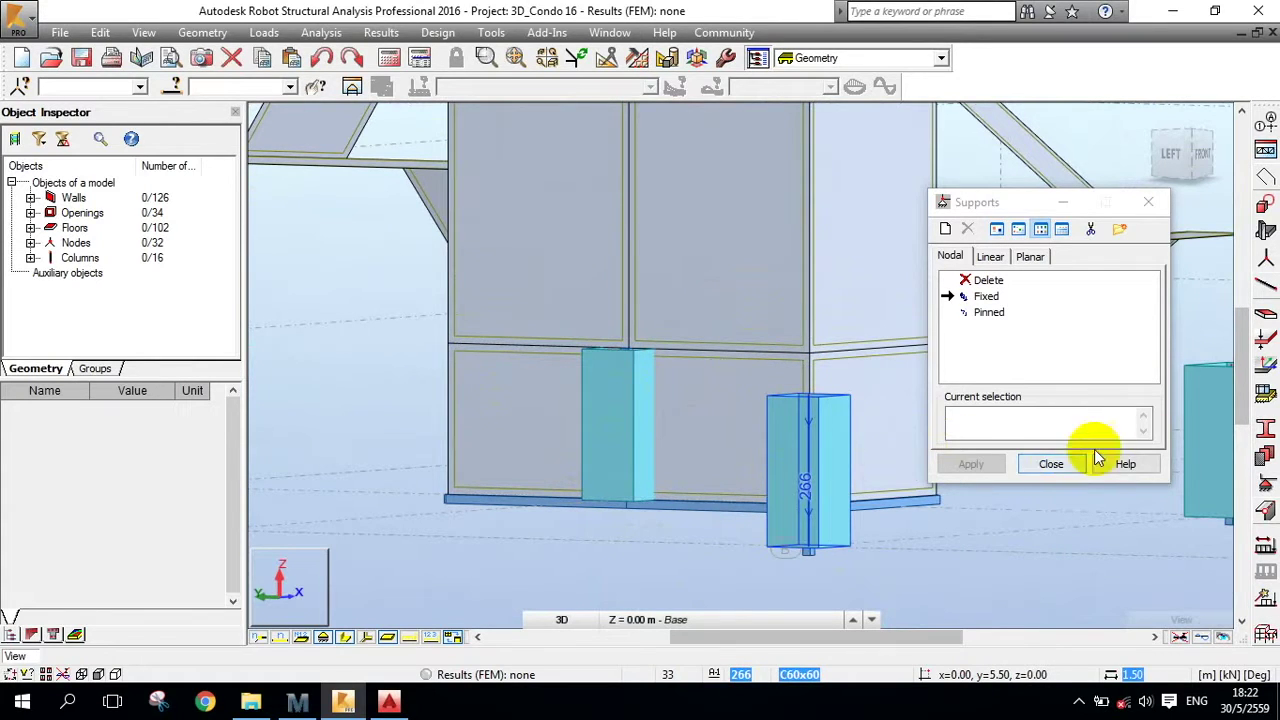
pyautogui.keyDown('shift'); pyautogui.moveTo(811, 417); pyautogui.dragTo(1030, 460, button='middle'); pyautogui.keyUp('shift')
pyautogui.click(1046, 464)
# Examine the supports around the core wall's base, toggling the display of support symbols and section shapes
pyautogui.scroll(-3, 814, 512)
pyautogui.moveTo(814, 517); pyautogui.dragTo(750, 402, button='middle')
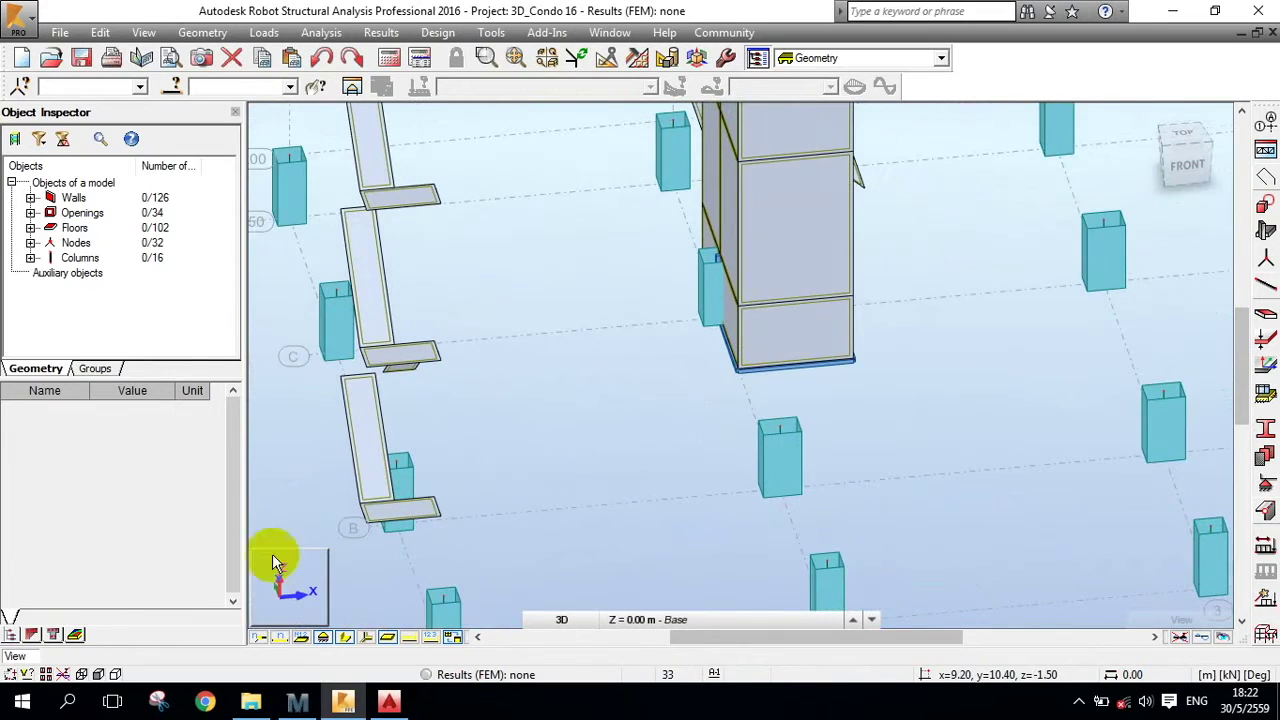
pyautogui.click(323, 640)
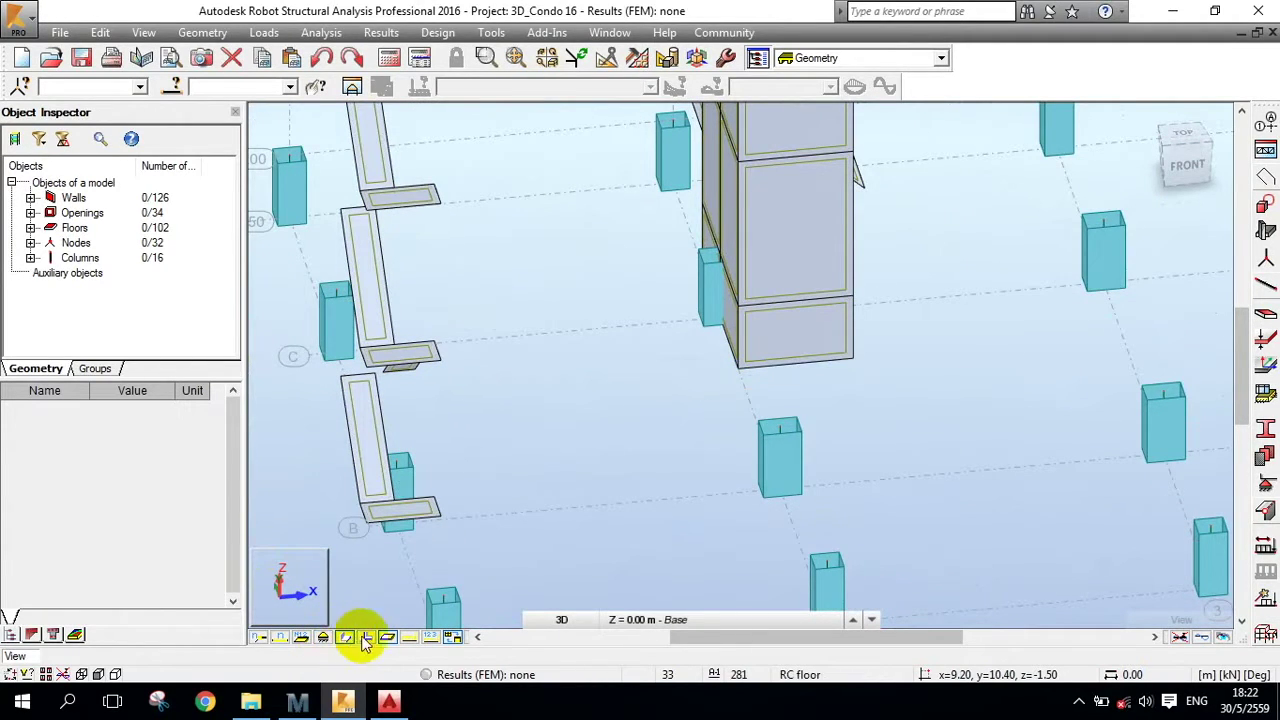
pyautogui.click(346, 638)
pyautogui.click(1149, 119)
pyautogui.scroll(3, 704, 529)
pyautogui.moveTo(705, 527); pyautogui.dragTo(683, 305, button='middle')
pyautogui.click(323, 638)
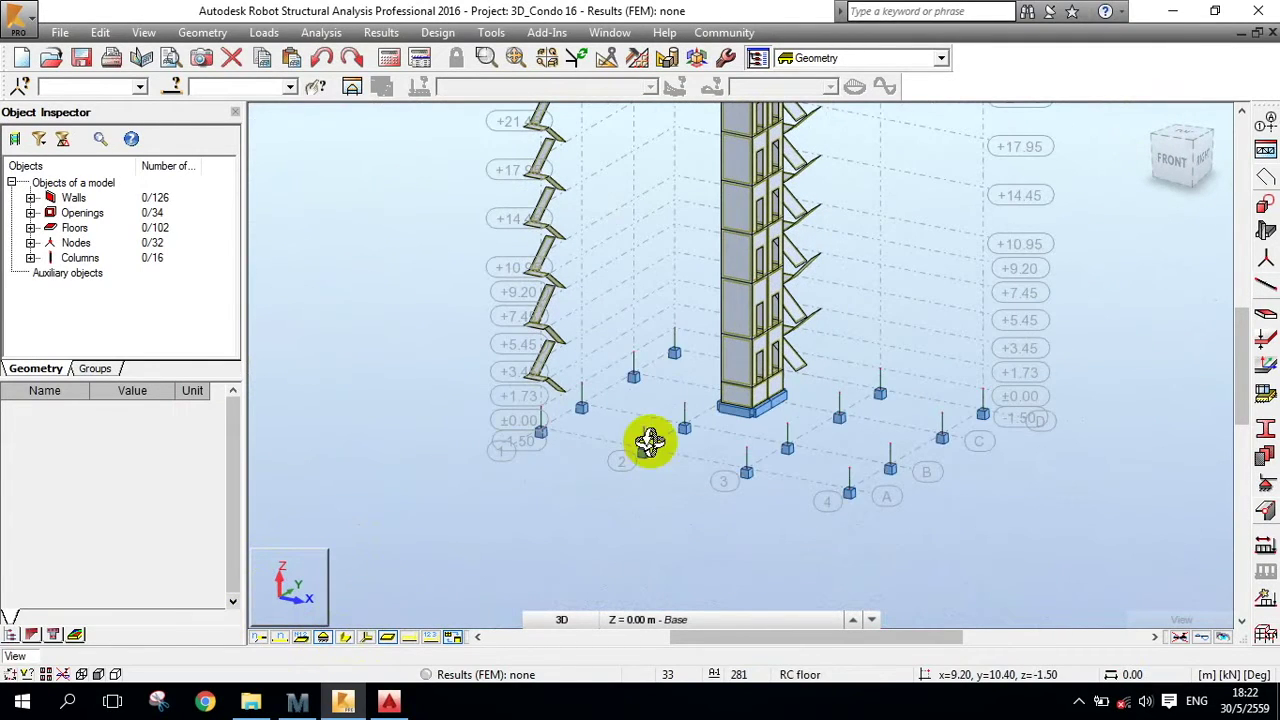
pyautogui.keyDown('shift'); pyautogui.moveTo(693, 447); pyautogui.dragTo(806, 431, button='middle'); pyautogui.keyUp('shift')
pyautogui.scroll(5, 763, 409)
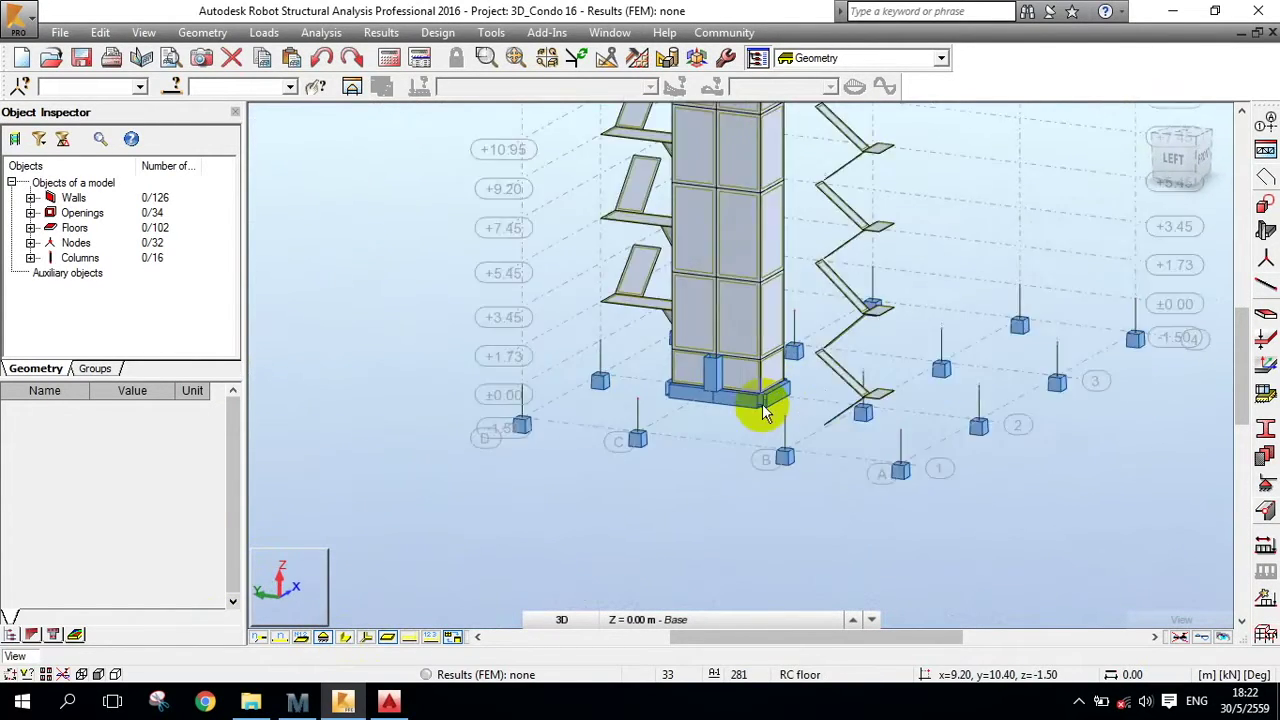
pyautogui.scroll(2, 672, 350)
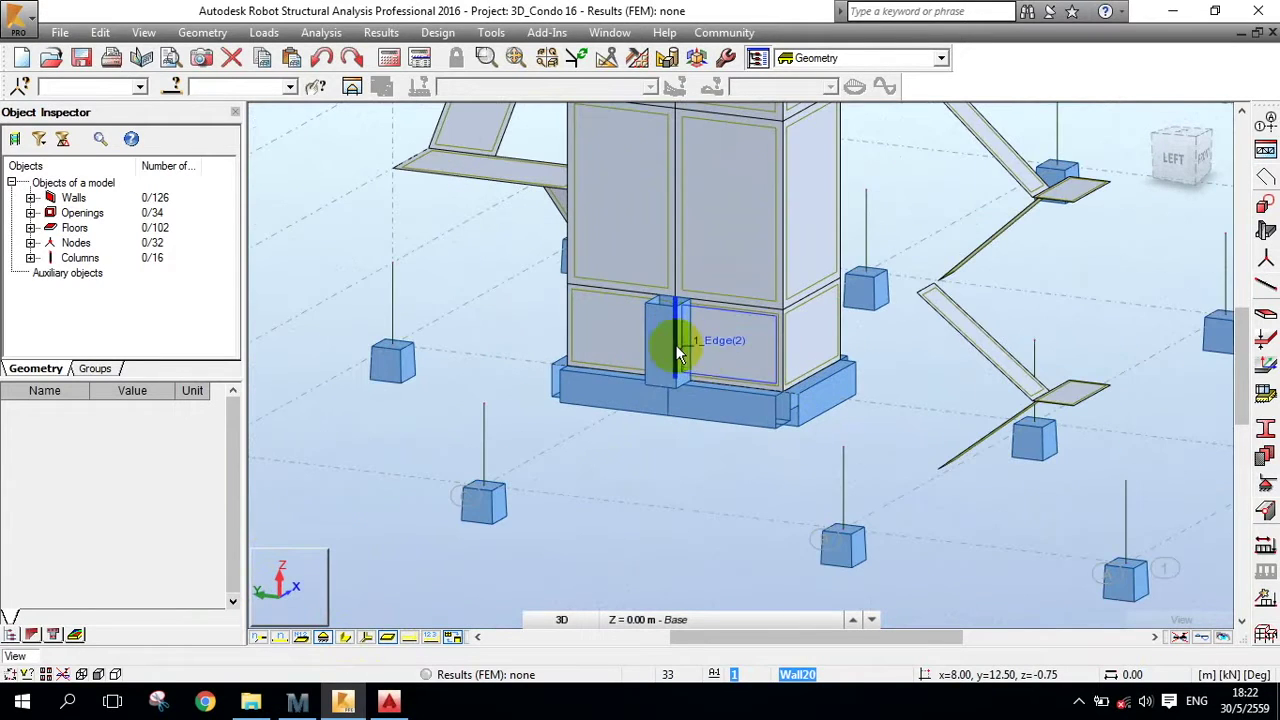
pyautogui.keyDown('shift'); pyautogui.moveTo(667, 432); pyautogui.dragTo(388, 600, button='middle'); pyautogui.keyUp('shift')
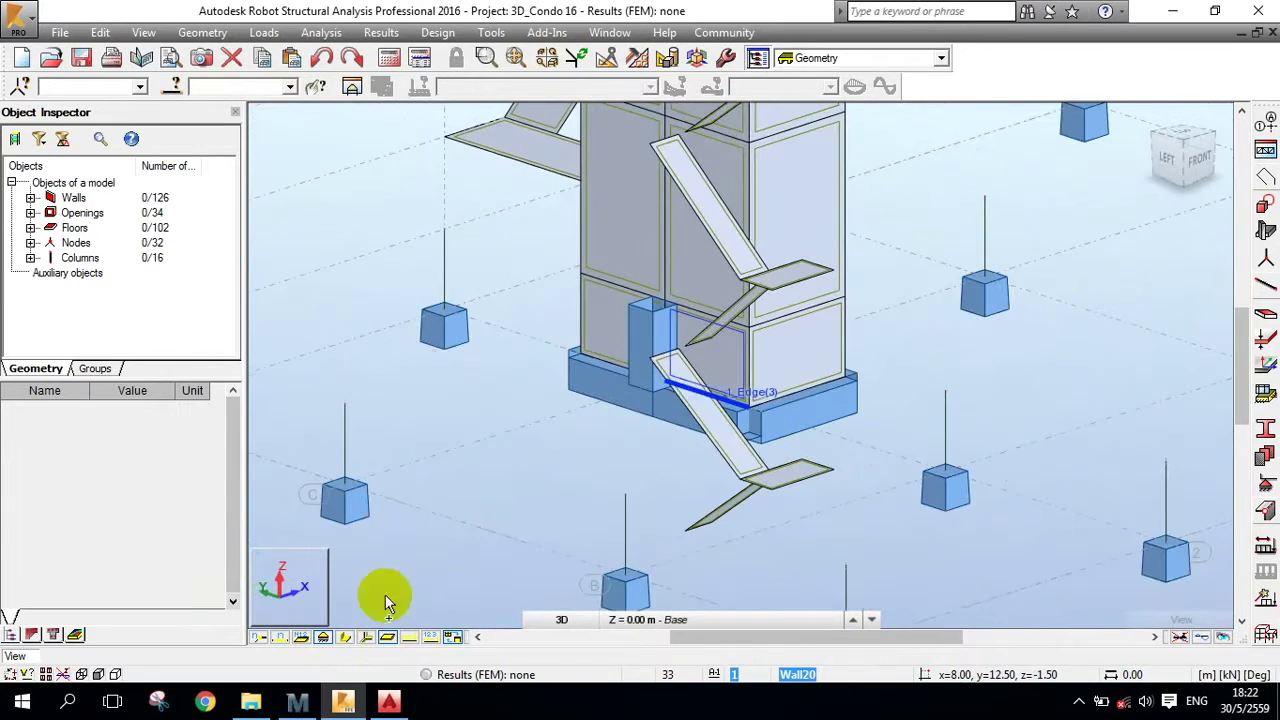
pyautogui.click(345, 637)
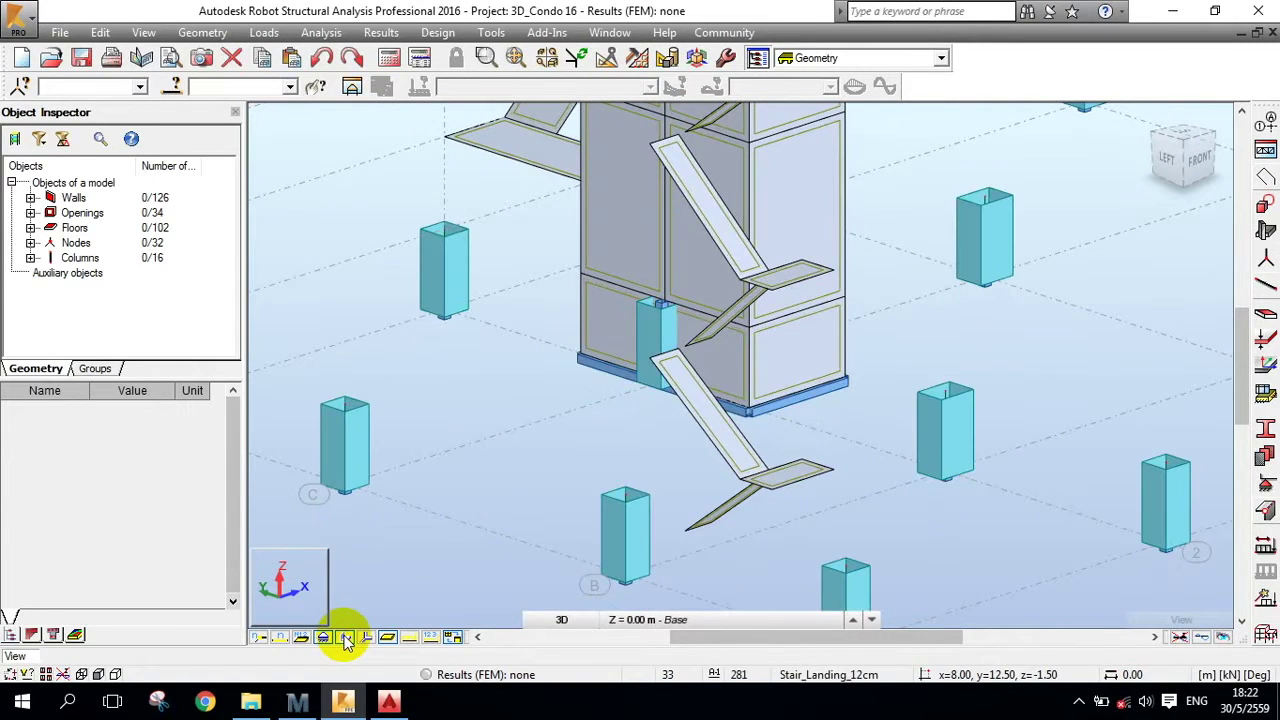
pyautogui.click(345, 637)
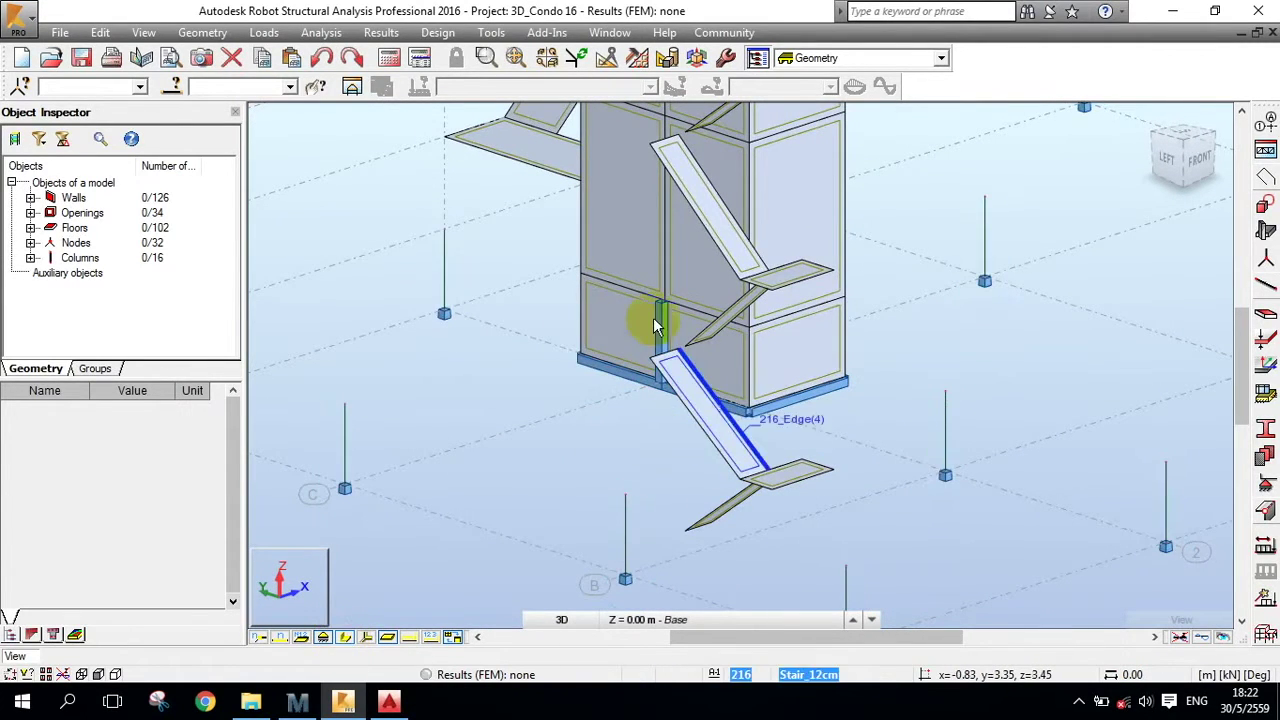
# Undo the support placed on the vertical edge between the two lowest core wall panels
pyautogui.scroll(4, 653, 317)
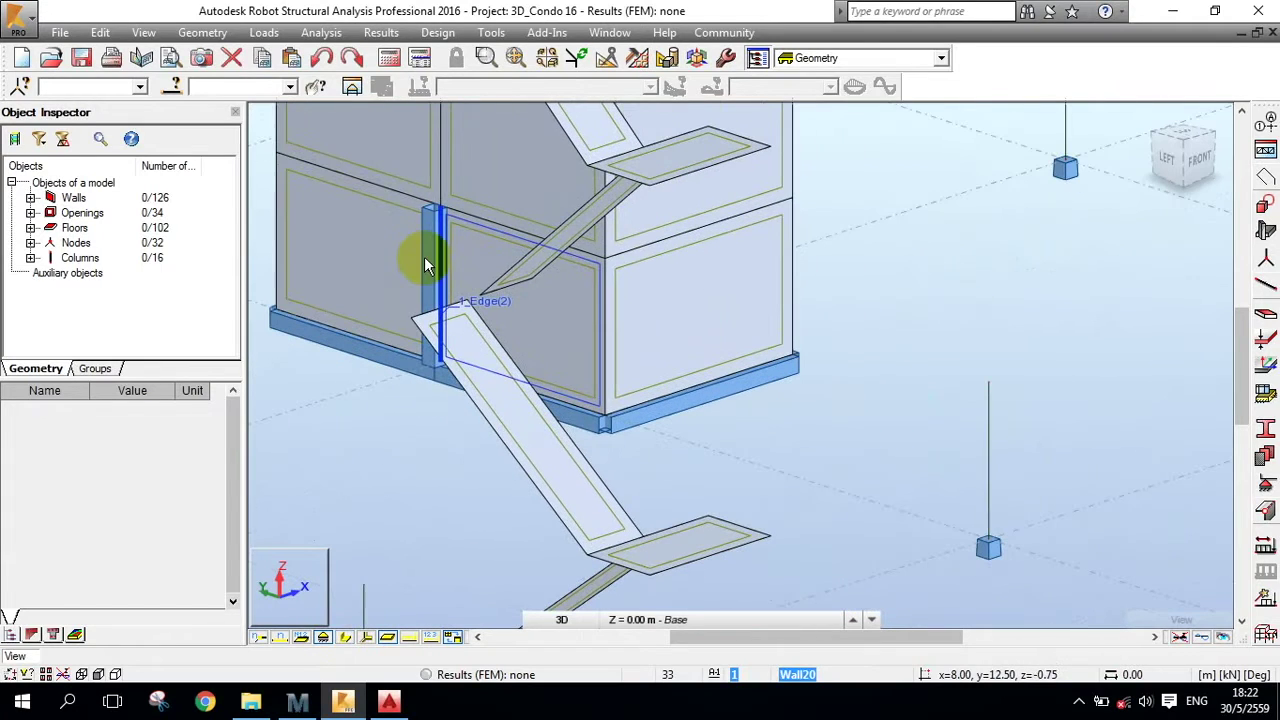
pyautogui.click(486, 329)
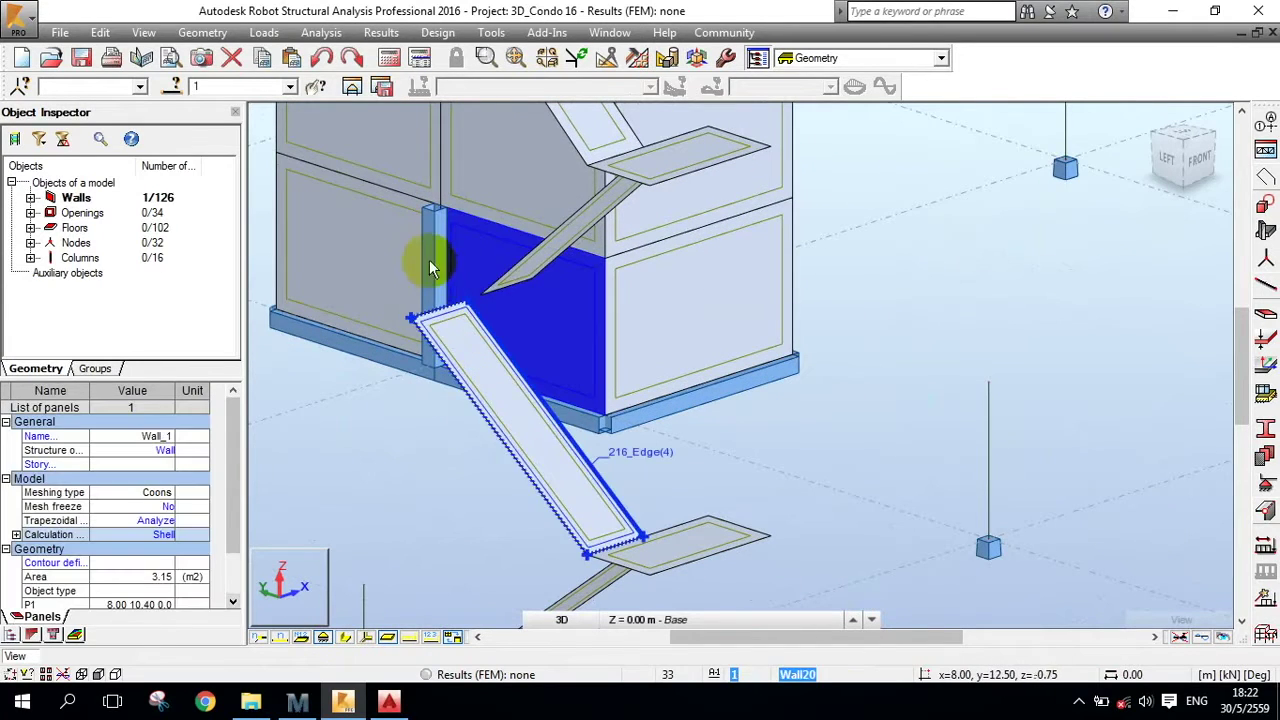
pyautogui.click(417, 493)
pyautogui.scroll(-5, 553, 266)
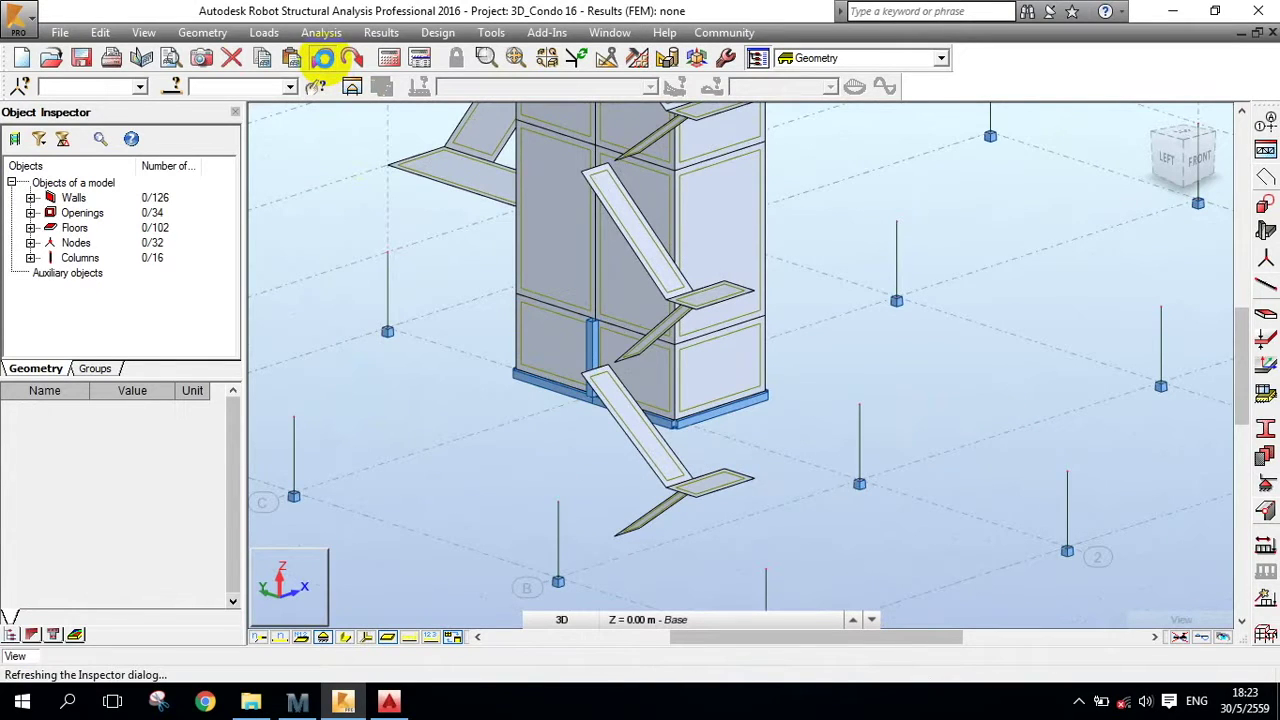
pyautogui.scroll(3, 490, 250)
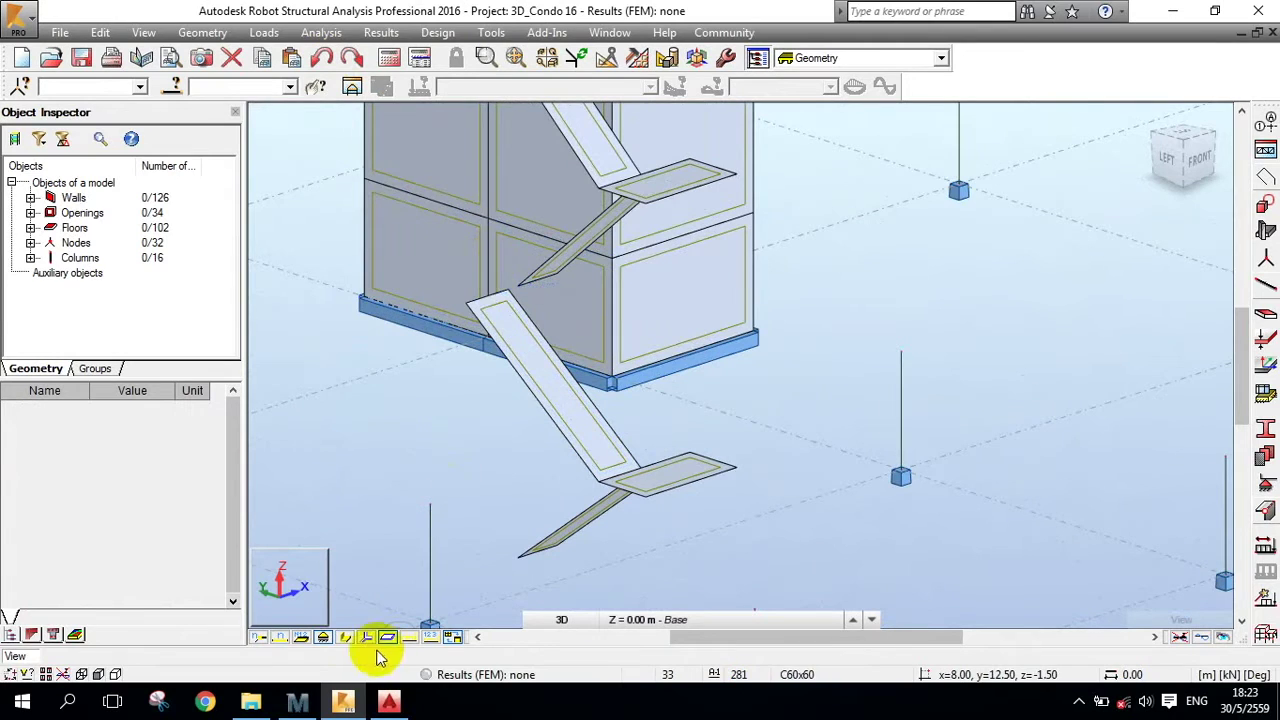
# Display the section shapes to view the column standing at the core wall
pyautogui.click(343, 638)
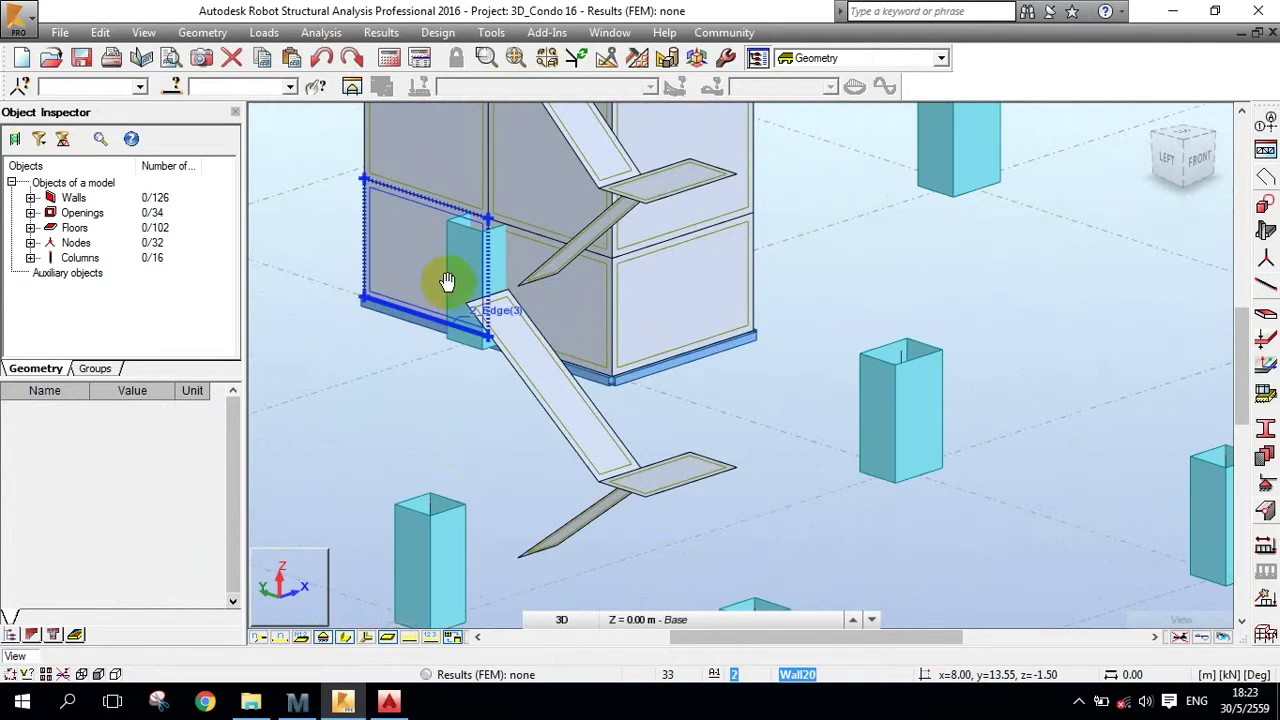
pyautogui.moveTo(447, 282); pyautogui.dragTo(456, 276, button='middle')
pyautogui.moveTo(498, 318); pyautogui.dragTo(682, 414, button='middle')
pyautogui.moveTo(998, 304); pyautogui.dragTo(939, 280, button='middle')
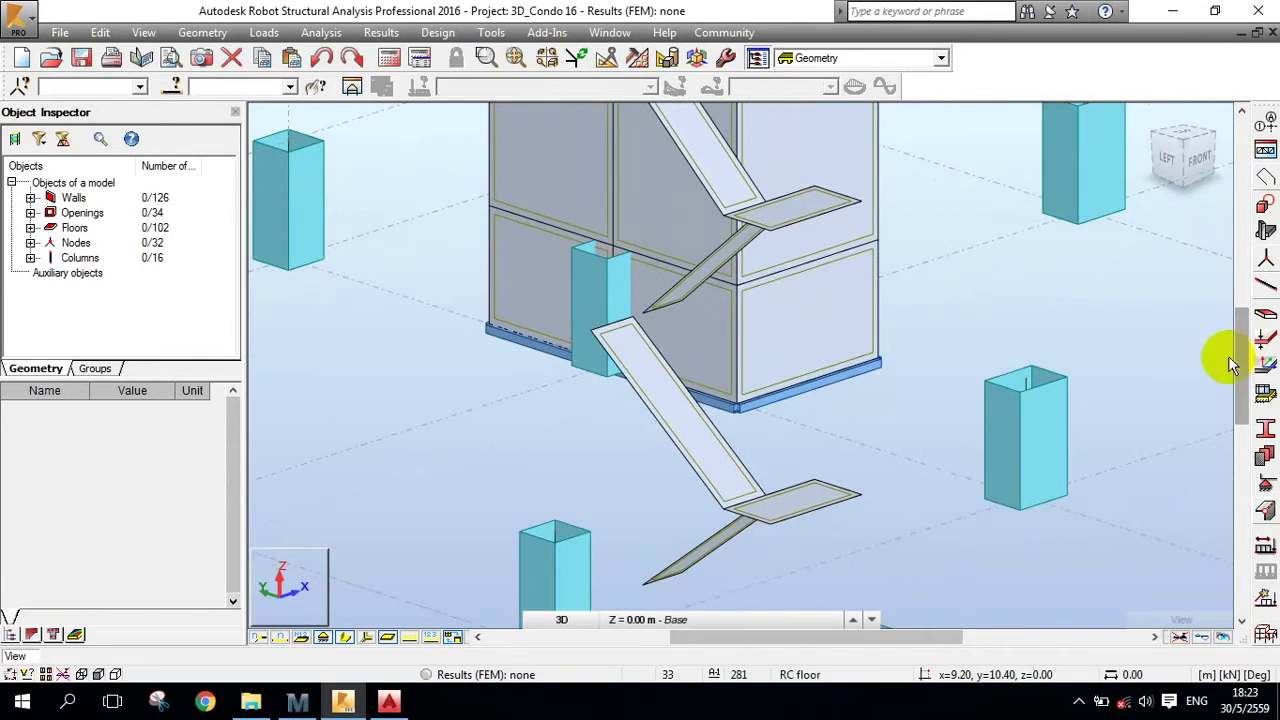
# Try again to apply a fixed nodal support to the C60x80 column's base node at the core wall
pyautogui.click(1265, 485)
pyautogui.click(975, 298)
pyautogui.moveTo(714, 252); pyautogui.dragTo(534, 272, button='middle')
pyautogui.scroll(2, 556, 318)
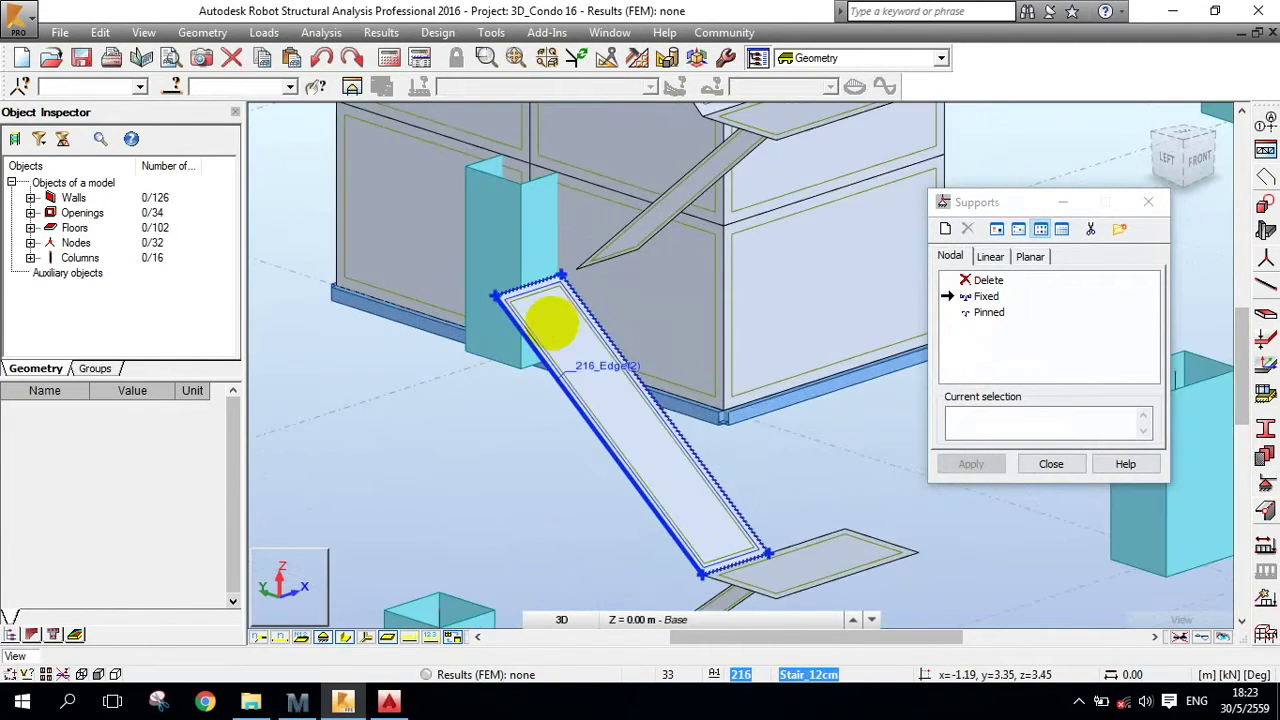
pyautogui.moveTo(554, 323); pyautogui.dragTo(583, 284, button='middle')
pyautogui.scroll(2, 587, 345)
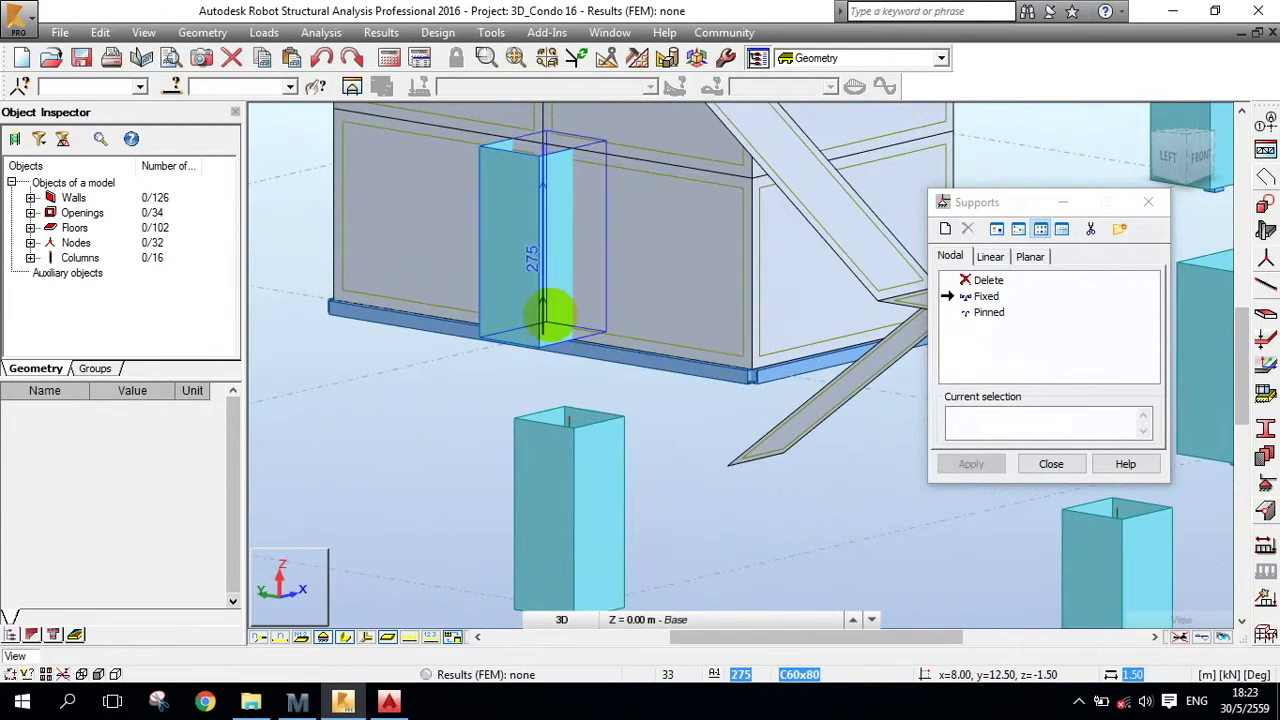
pyautogui.scroll(1, 545, 320)
pyautogui.click(985, 296)
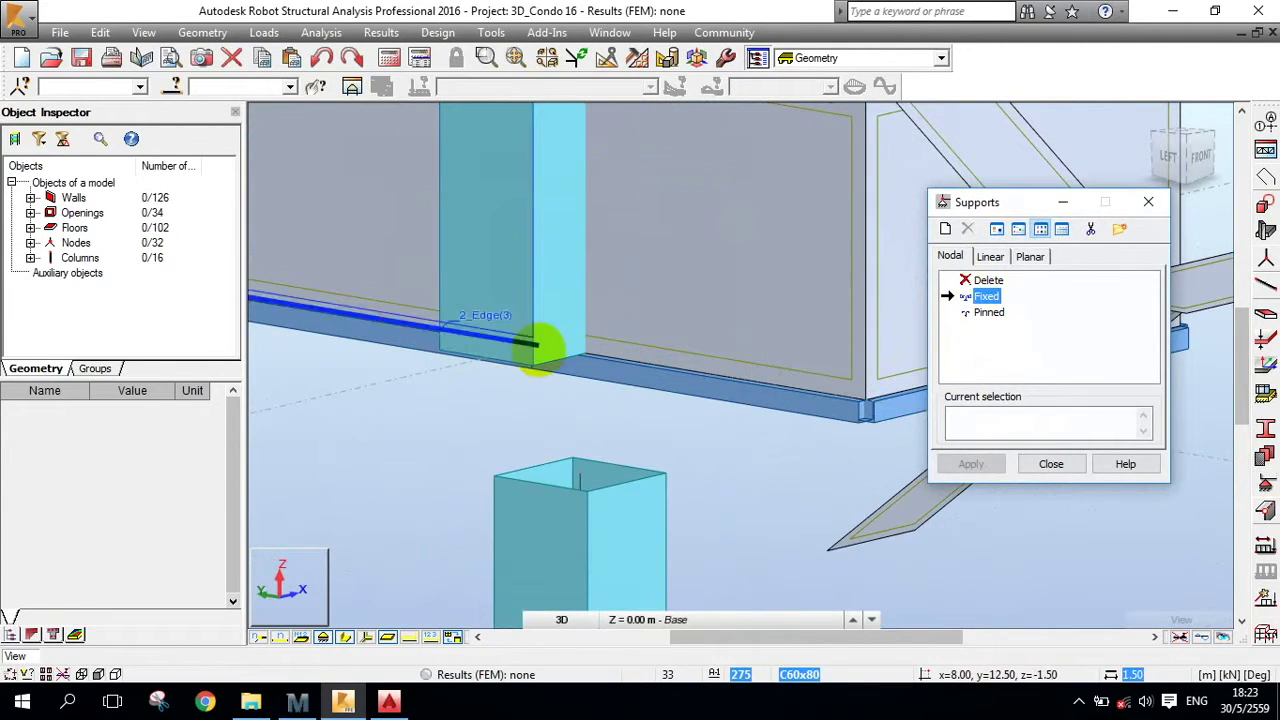
pyautogui.click(538, 345)
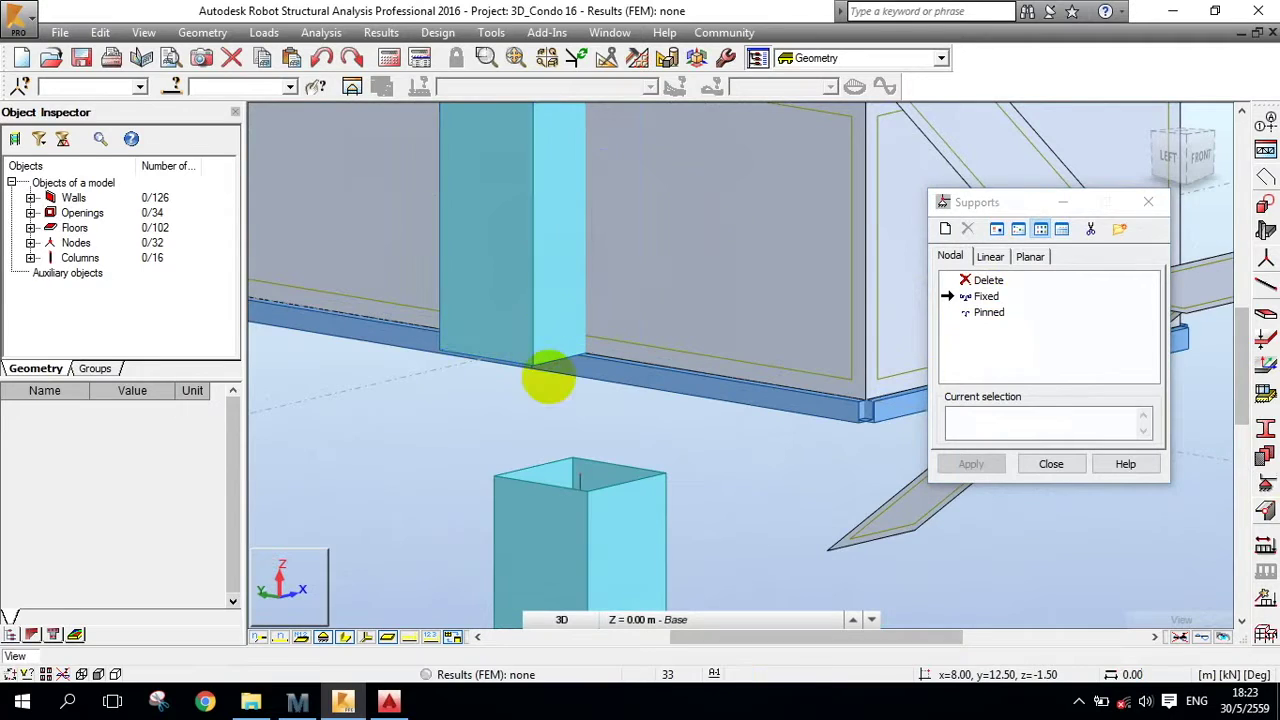
# Hide the section shapes, try the fixed support at the base node between the two wall panels, and undo it
pyautogui.click(346, 638)
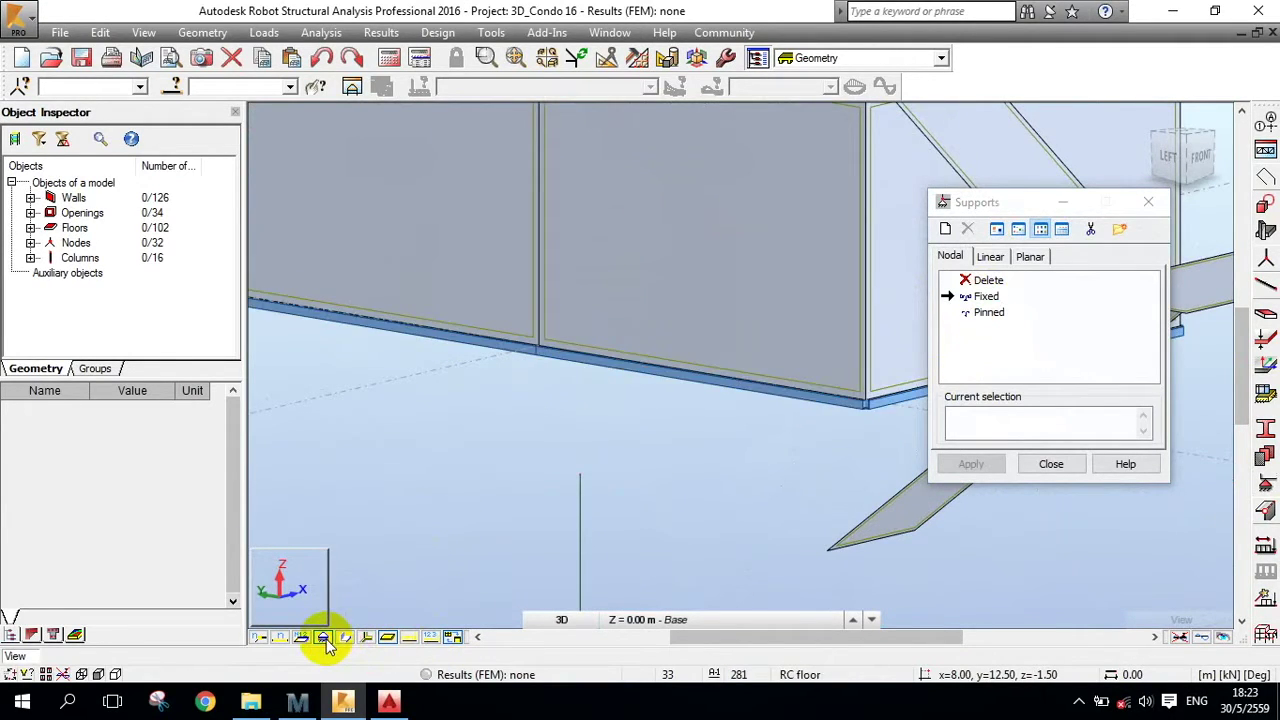
pyautogui.scroll(-3, 571, 514)
pyautogui.scroll(5, 623, 429)
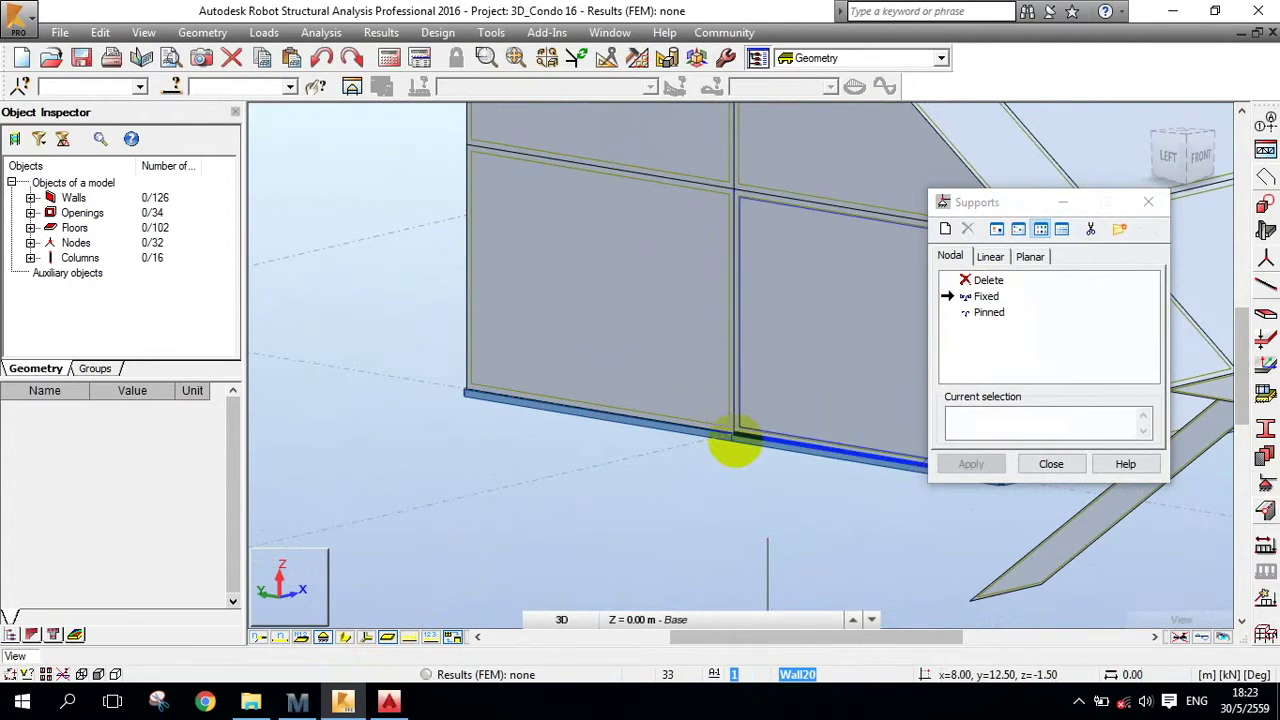
pyautogui.scroll(2, 736, 445)
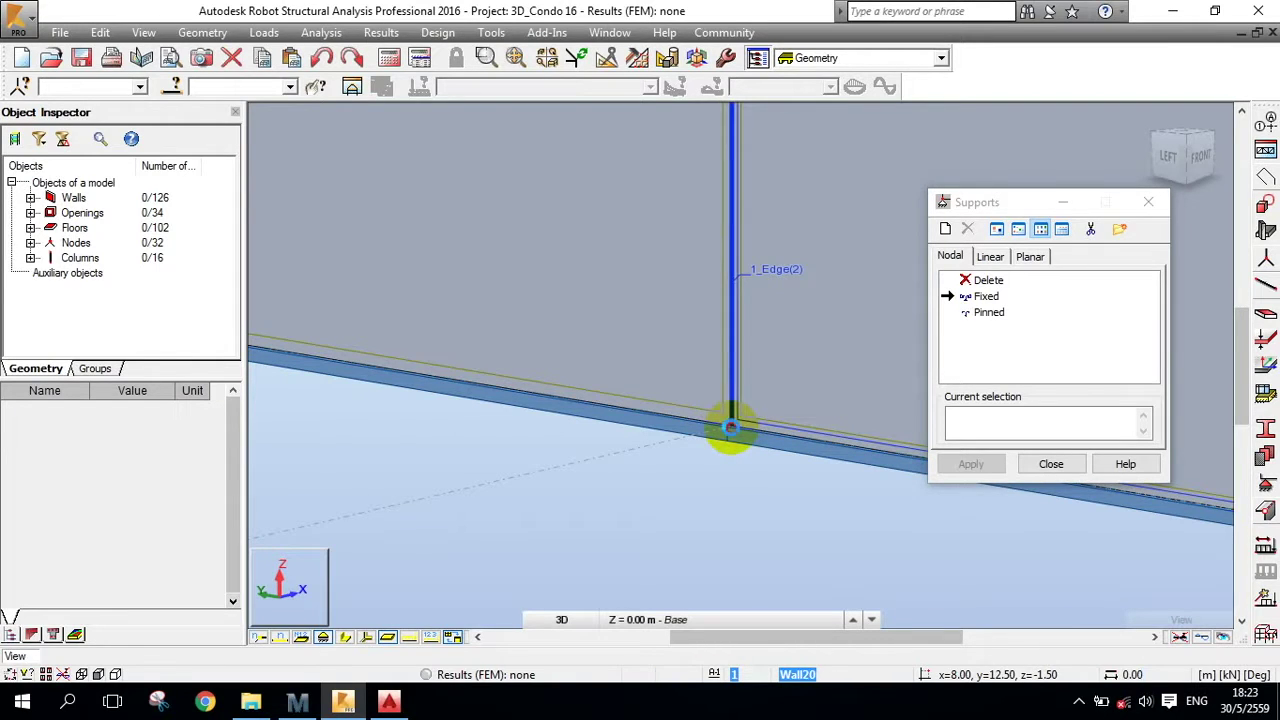
pyautogui.scroll(-3, 737, 423)
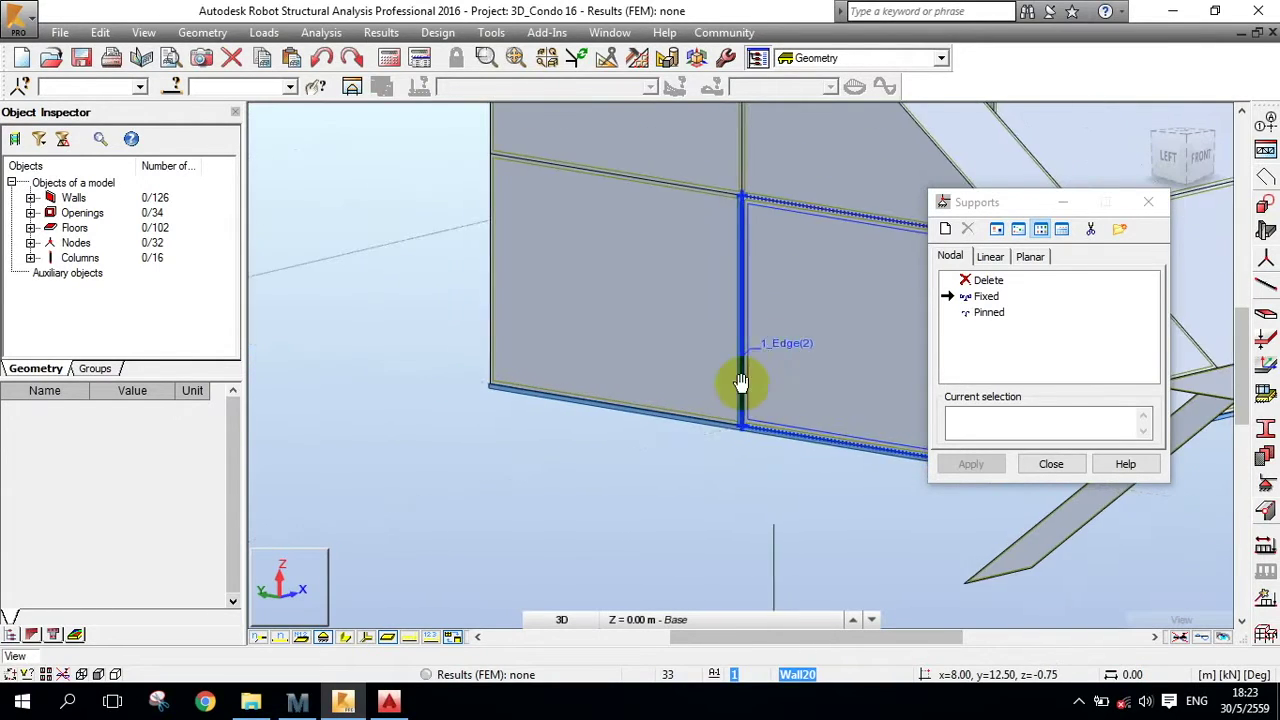
pyautogui.moveTo(741, 383); pyautogui.dragTo(701, 432, button='middle')
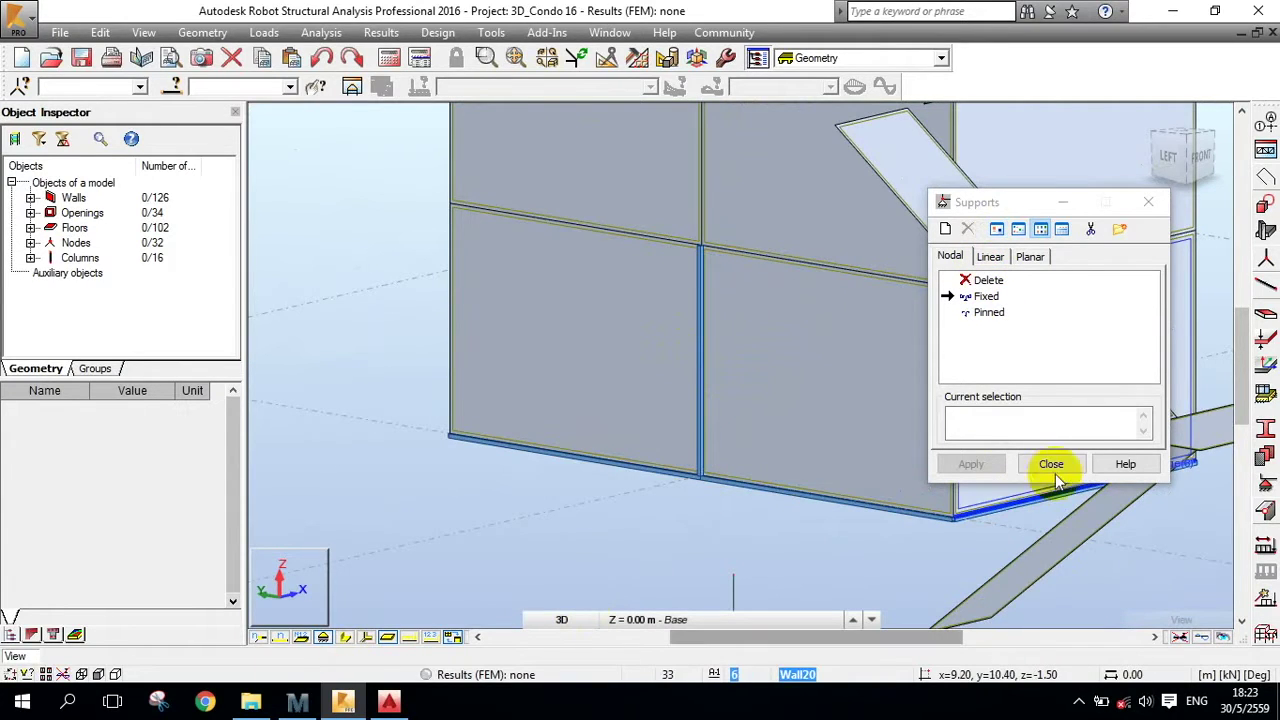
pyautogui.click(322, 60)
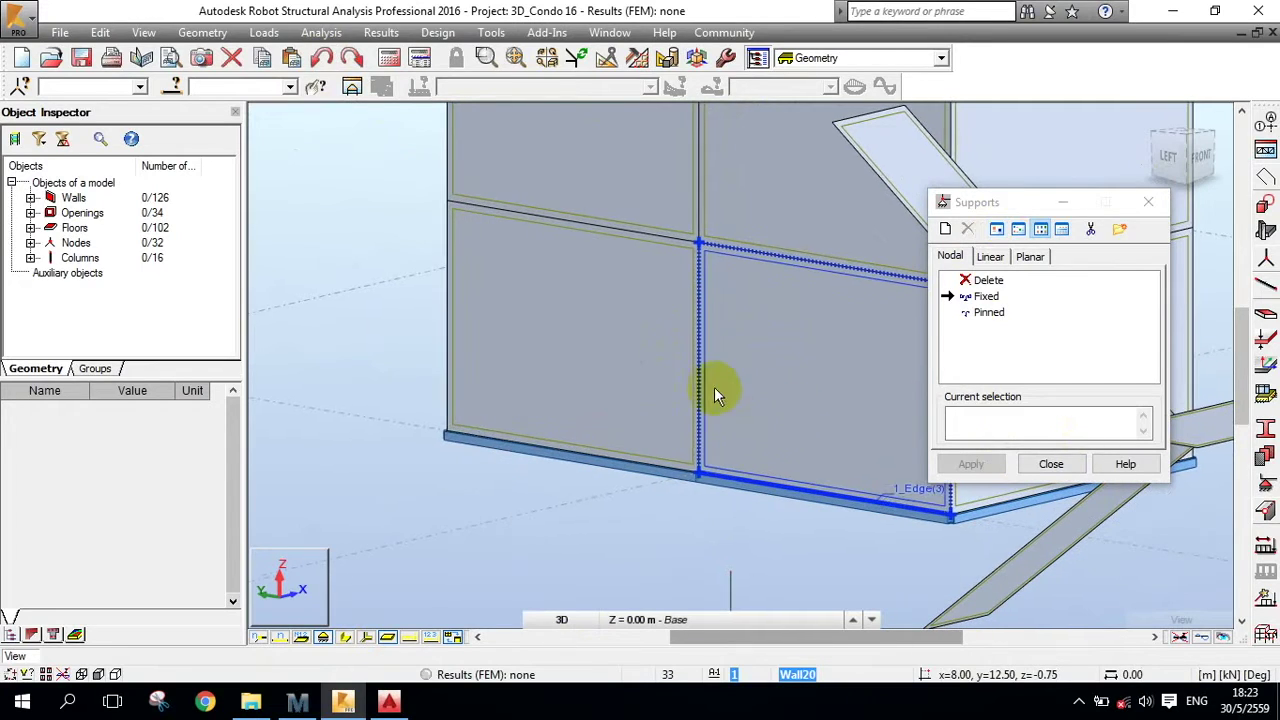
# Display the section shapes and examine the column standing at the base of the core wall
pyautogui.click(345, 638)
pyautogui.scroll(-4, 672, 470)
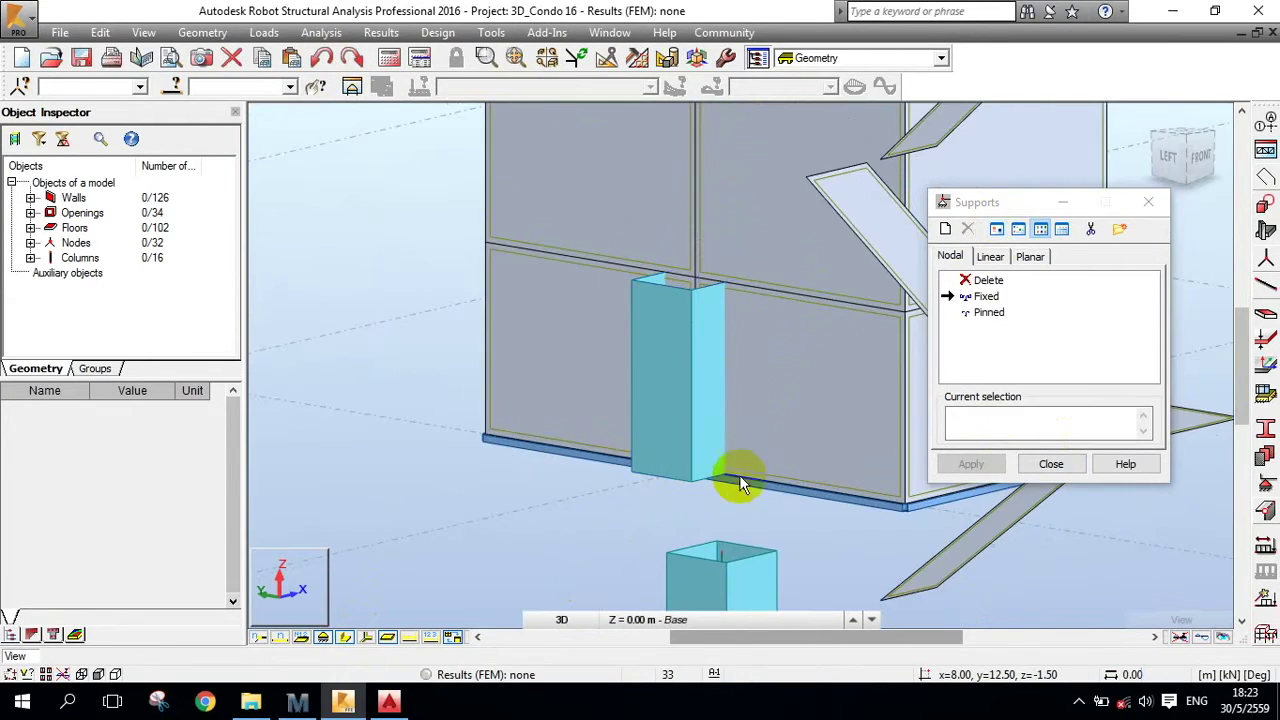
pyautogui.moveTo(703, 405); pyautogui.dragTo(729, 374)
pyautogui.scroll(-1, 717, 360)
pyautogui.moveTo(716, 359); pyautogui.dragTo(658, 330, button='middle')
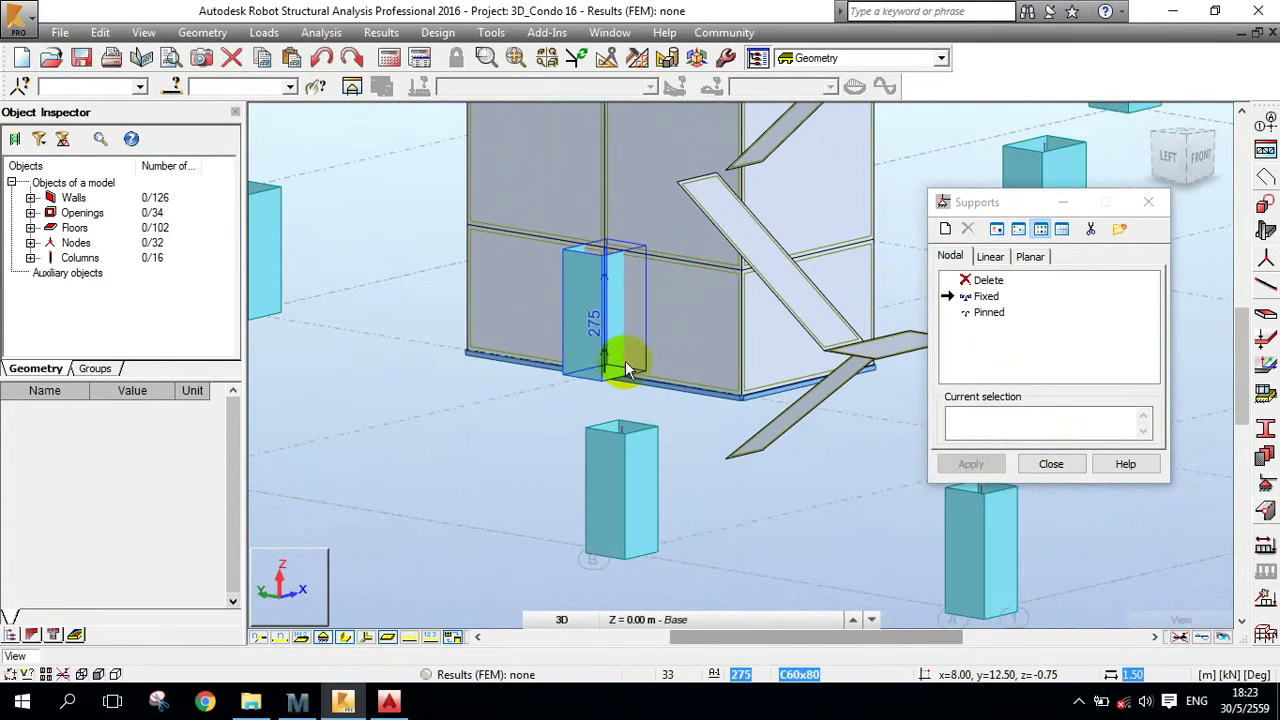
# In the XY plan at Z = -1.50 m, apply a fixed nodal support to the column base where axes 2 and C cross
pyautogui.click(558, 619)
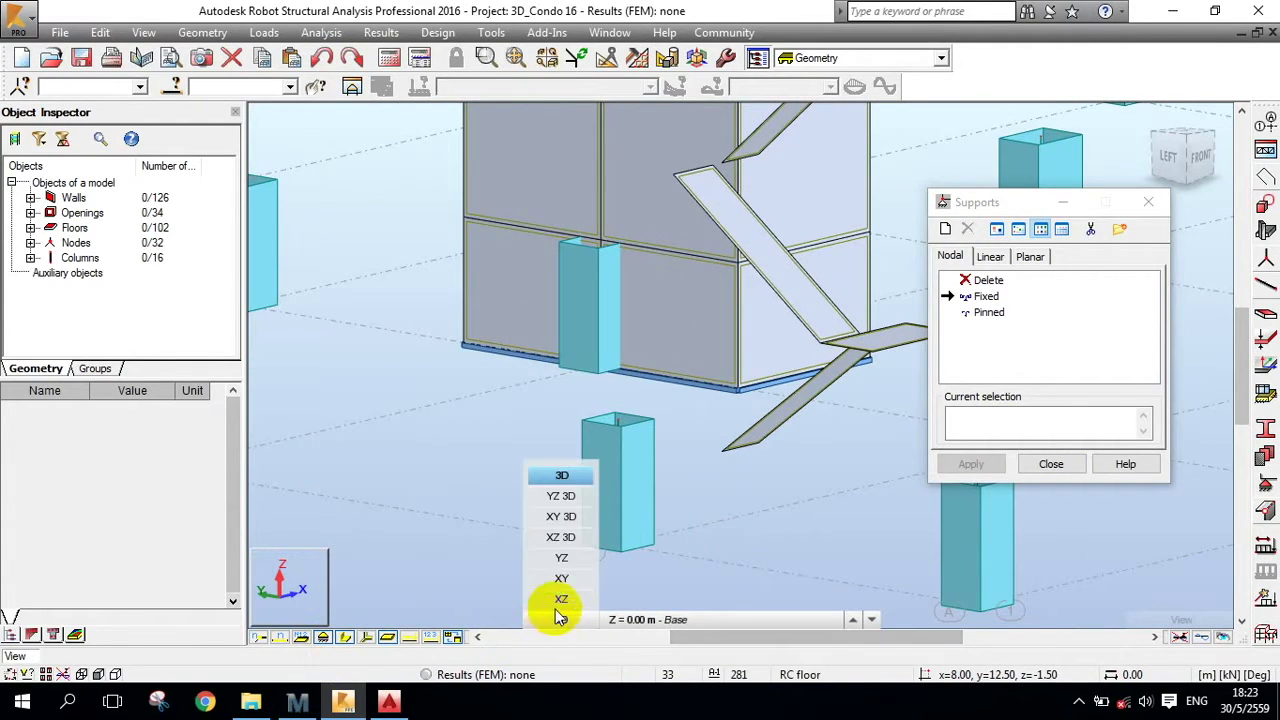
pyautogui.click(561, 578)
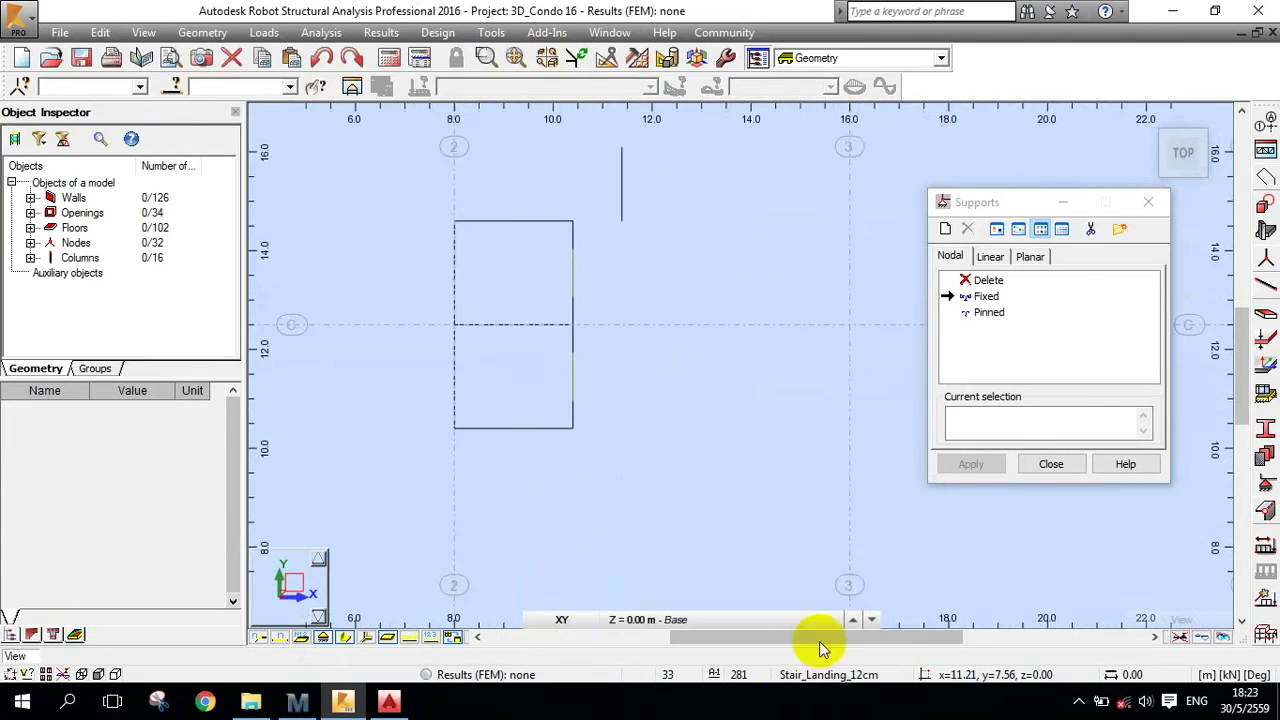
pyautogui.click(871, 621)
pyautogui.scroll(3, 677, 406)
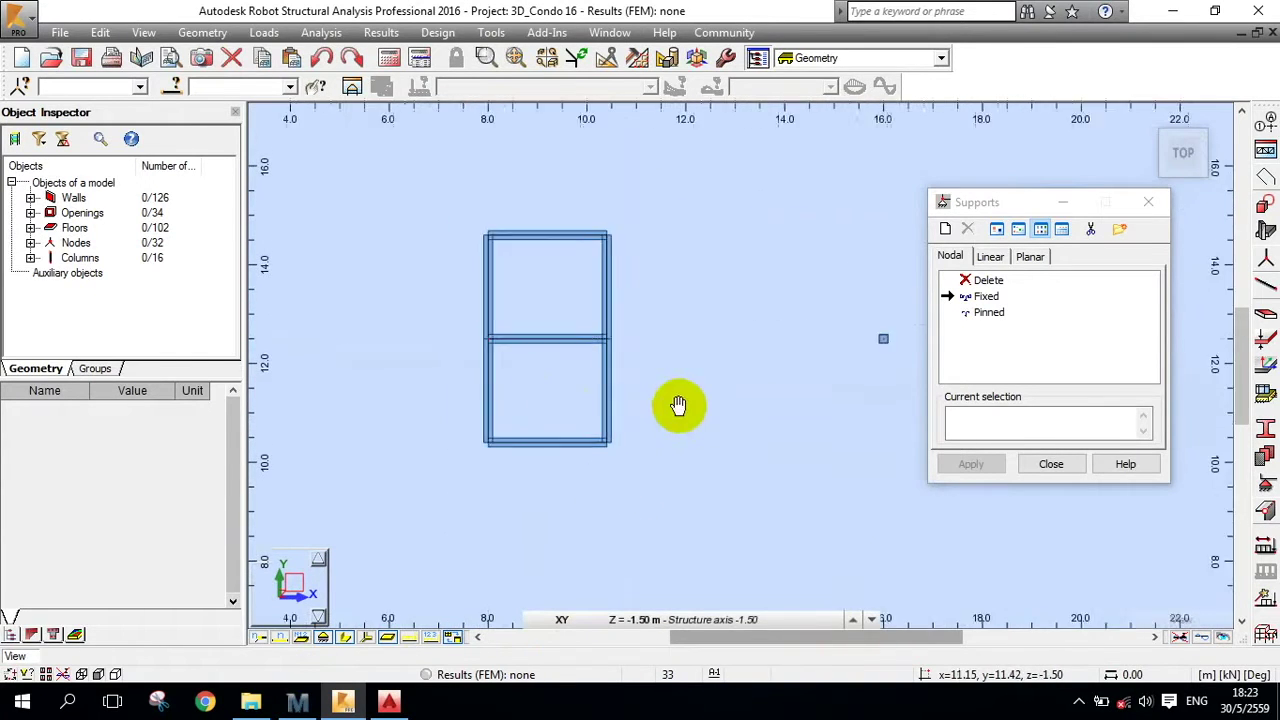
pyautogui.click(987, 296)
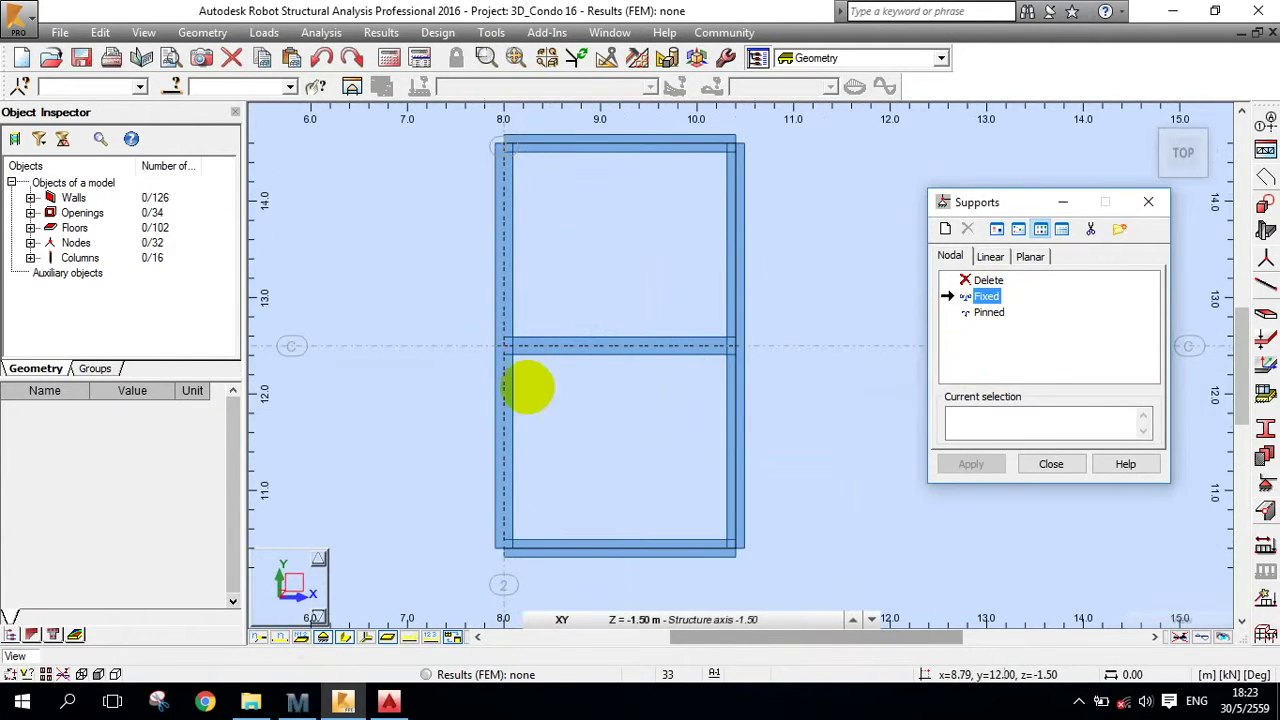
pyautogui.scroll(3, 525, 360)
pyautogui.scroll(2, 521, 343)
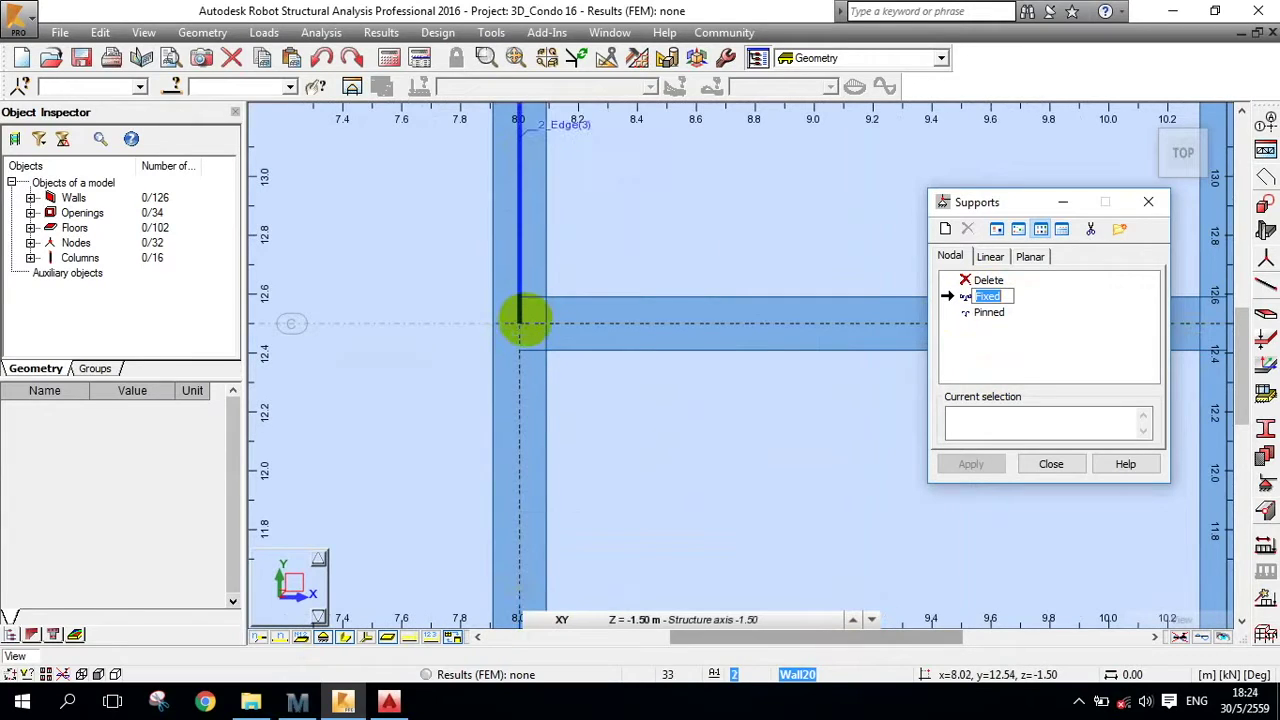
pyautogui.click(521, 322)
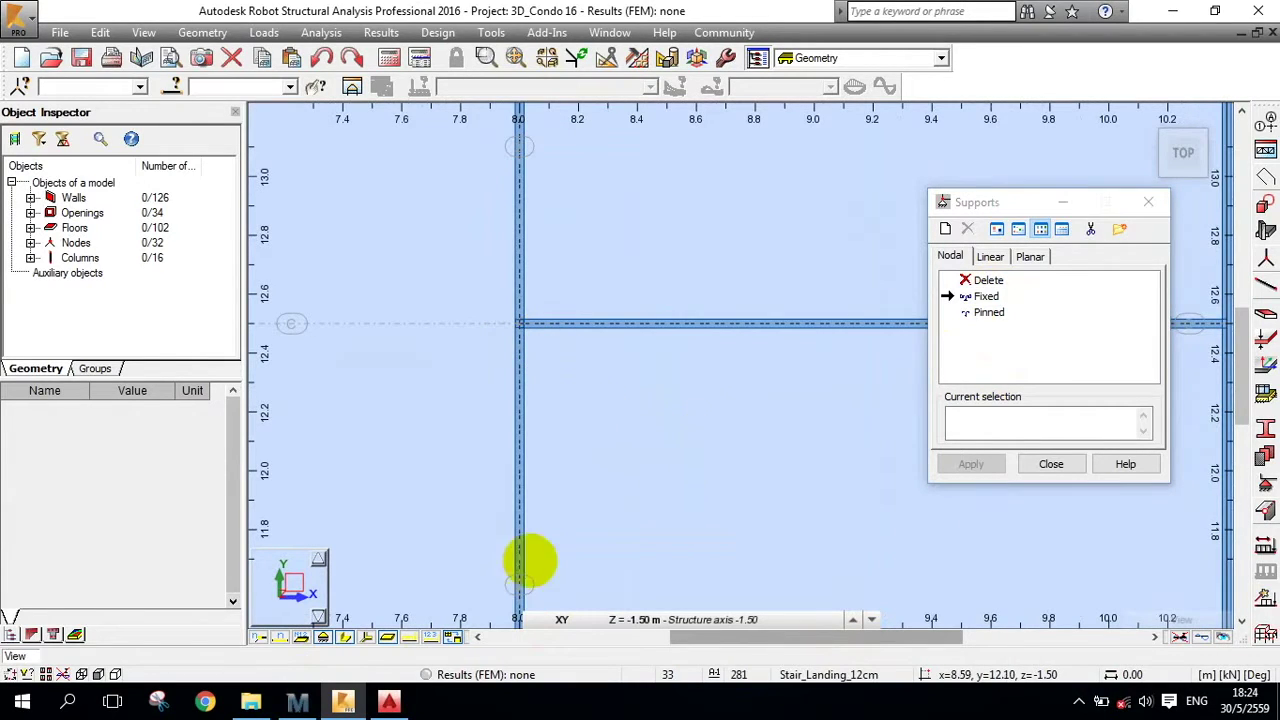
pyautogui.scroll(-2, 583, 420)
pyautogui.moveTo(604, 459); pyautogui.dragTo(634, 389, button='middle')
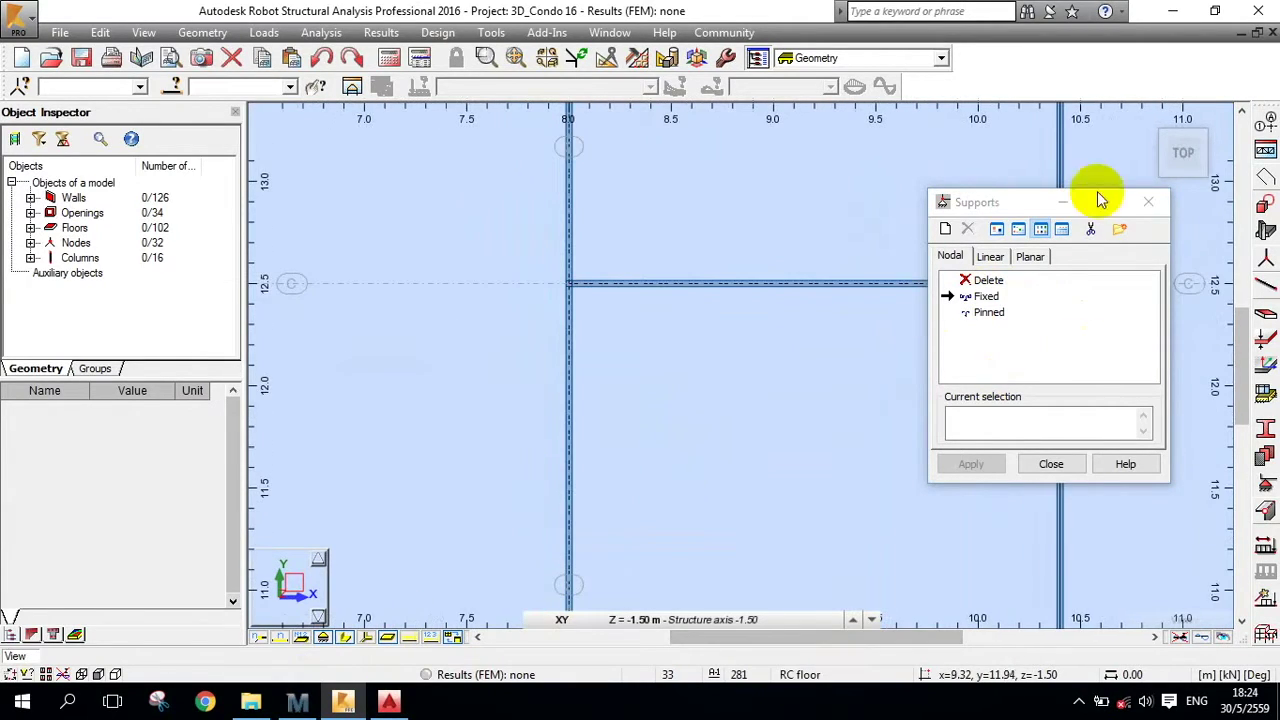
# Return to the 3D view and show the base of the core wall with its surrounding columns
pyautogui.click(1146, 120)
pyautogui.scroll(4, 753, 552)
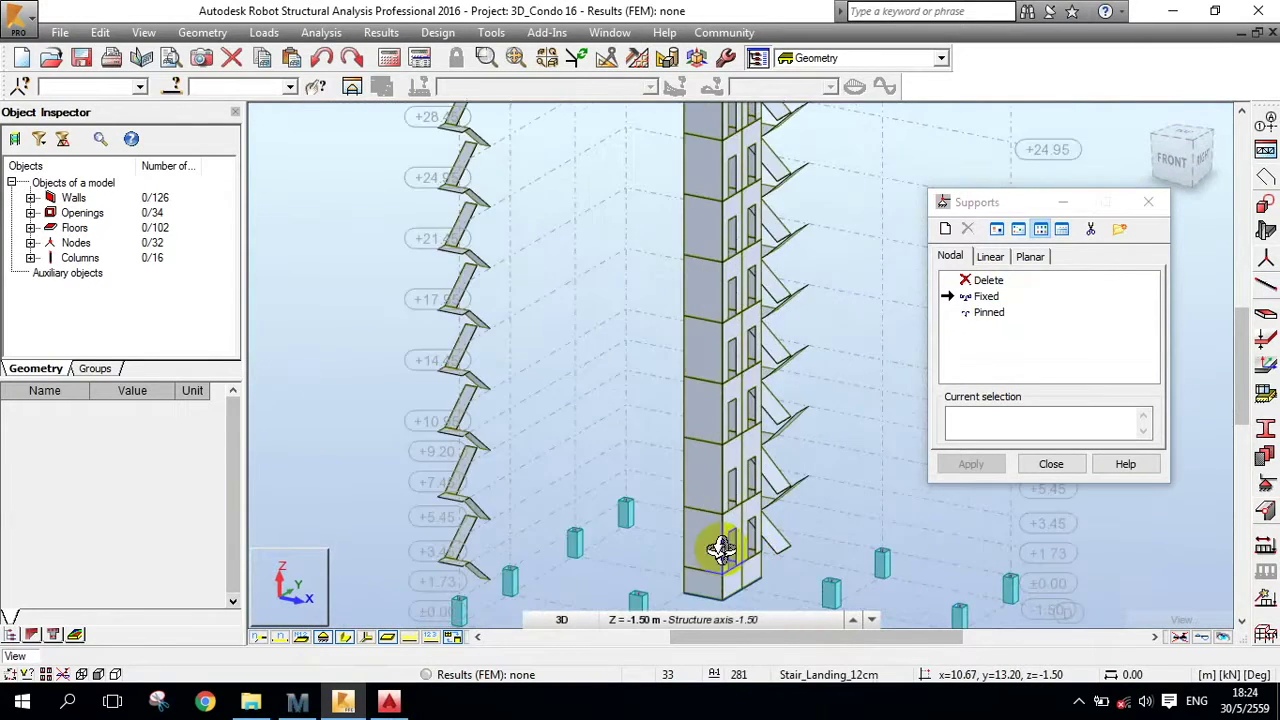
pyautogui.keyDown('shift'); pyautogui.moveTo(720, 546); pyautogui.dragTo(843, 521, button='middle'); pyautogui.keyUp('shift')
pyautogui.moveTo(843, 520); pyautogui.dragTo(646, 364)
pyautogui.scroll(3, 646, 364)
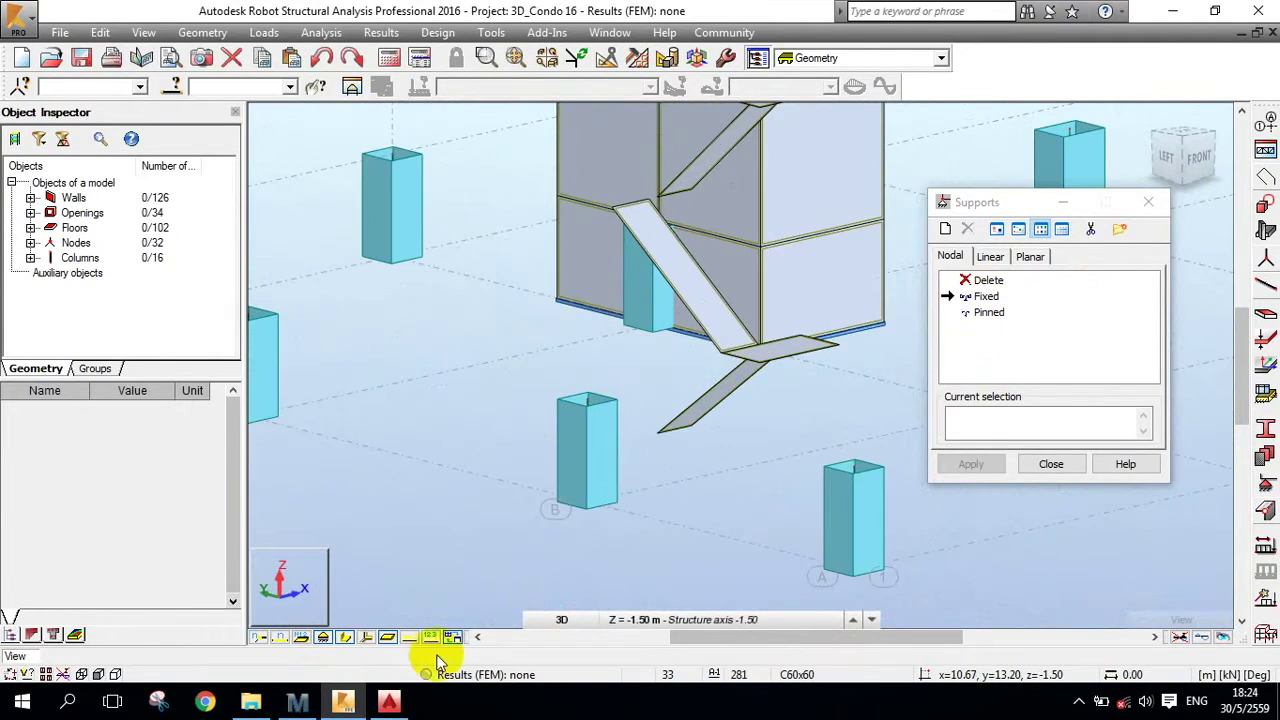
# Hide the section shapes and examine the support at the C60x80 column's base node at the core wall
pyautogui.click(344, 637)
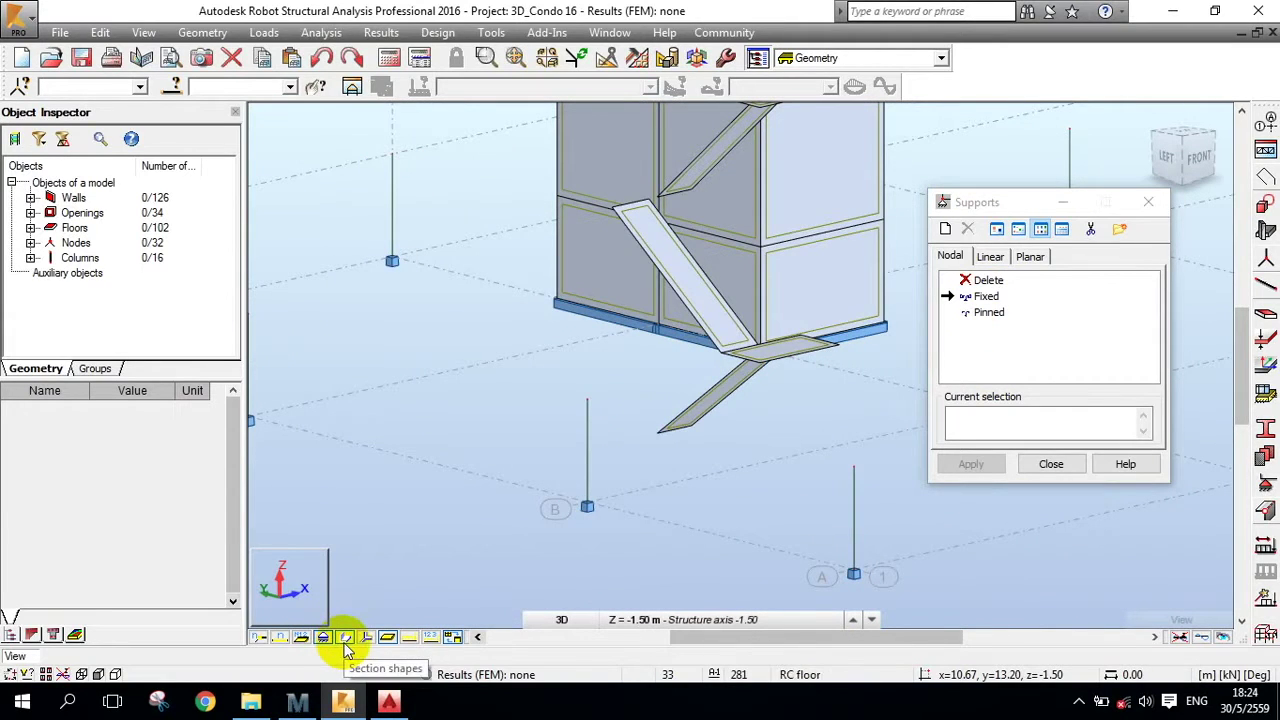
pyautogui.scroll(4, 680, 357)
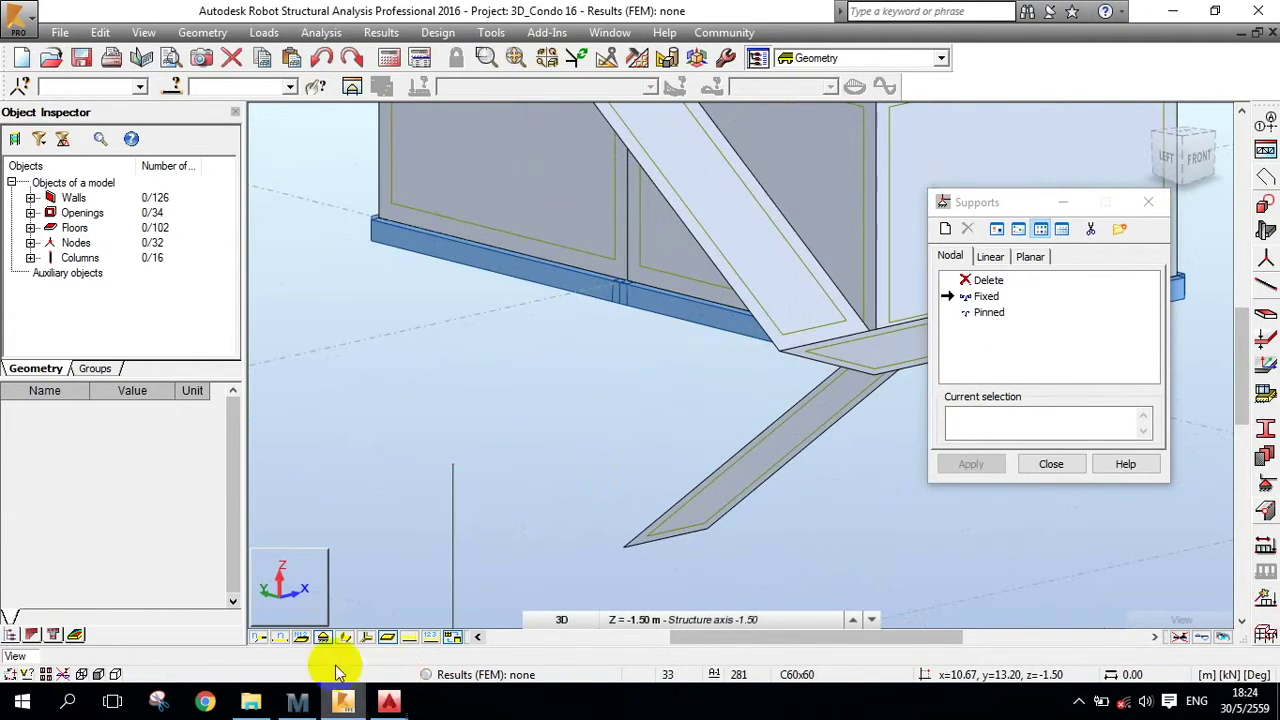
pyautogui.click(323, 638)
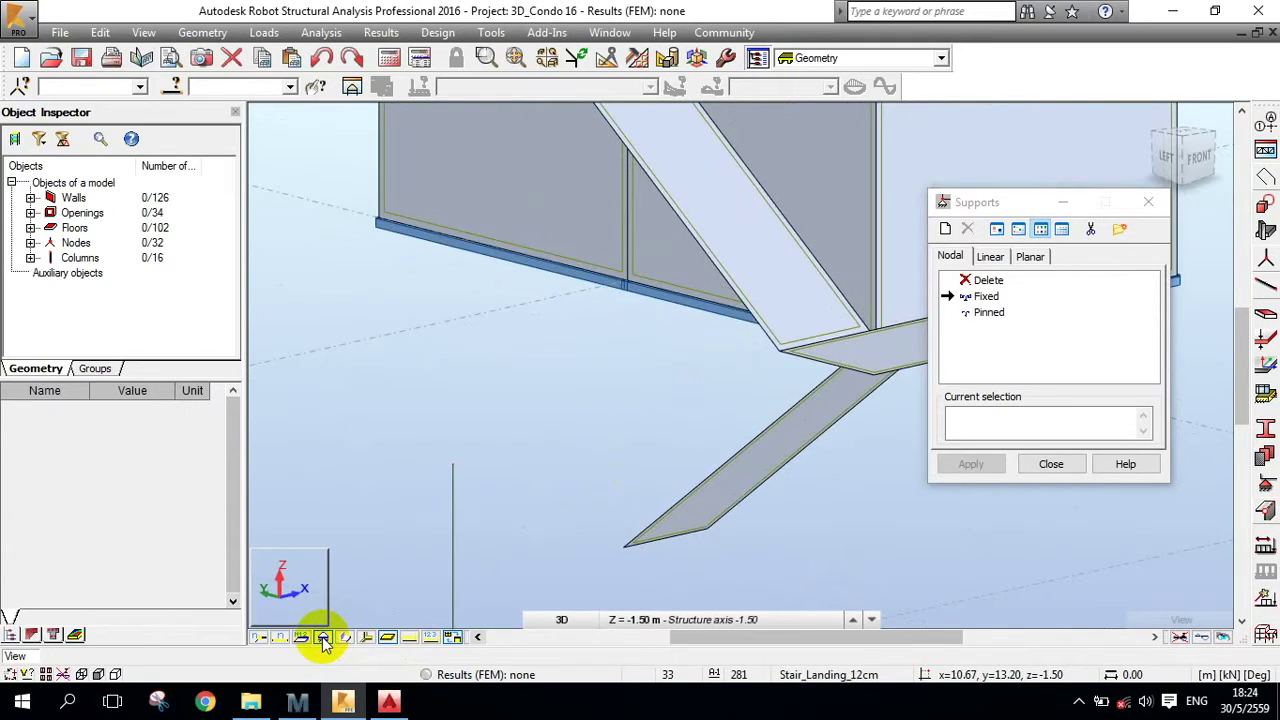
pyautogui.scroll(-3, 586, 417)
pyautogui.scroll(8, 584, 370)
pyautogui.keyDown('shift'); pyautogui.moveTo(609, 336); pyautogui.dragTo(566, 395, button='middle'); pyautogui.keyUp('shift')
pyautogui.scroll(-4, 577, 444)
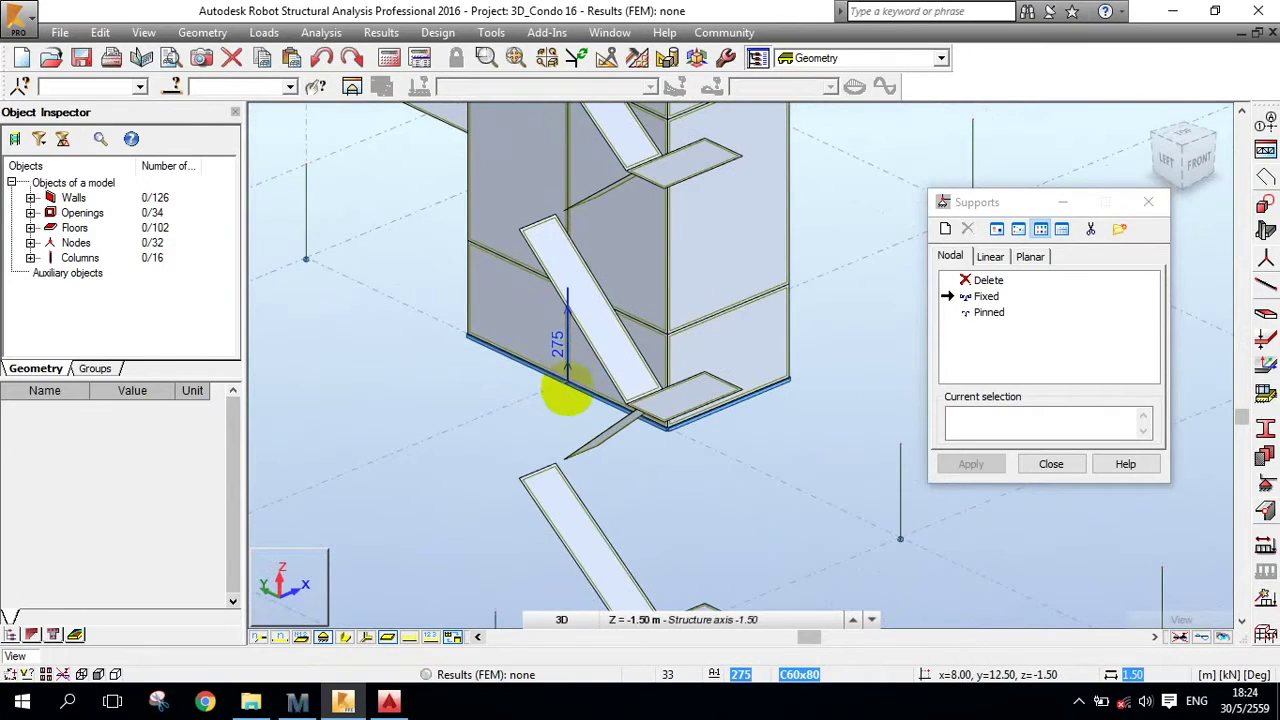
pyautogui.moveTo(554, 471); pyautogui.dragTo(520, 411, button='middle')
pyautogui.scroll(-3, 423, 544)
pyautogui.moveTo(420, 540); pyautogui.dragTo(427, 513, button='middle')
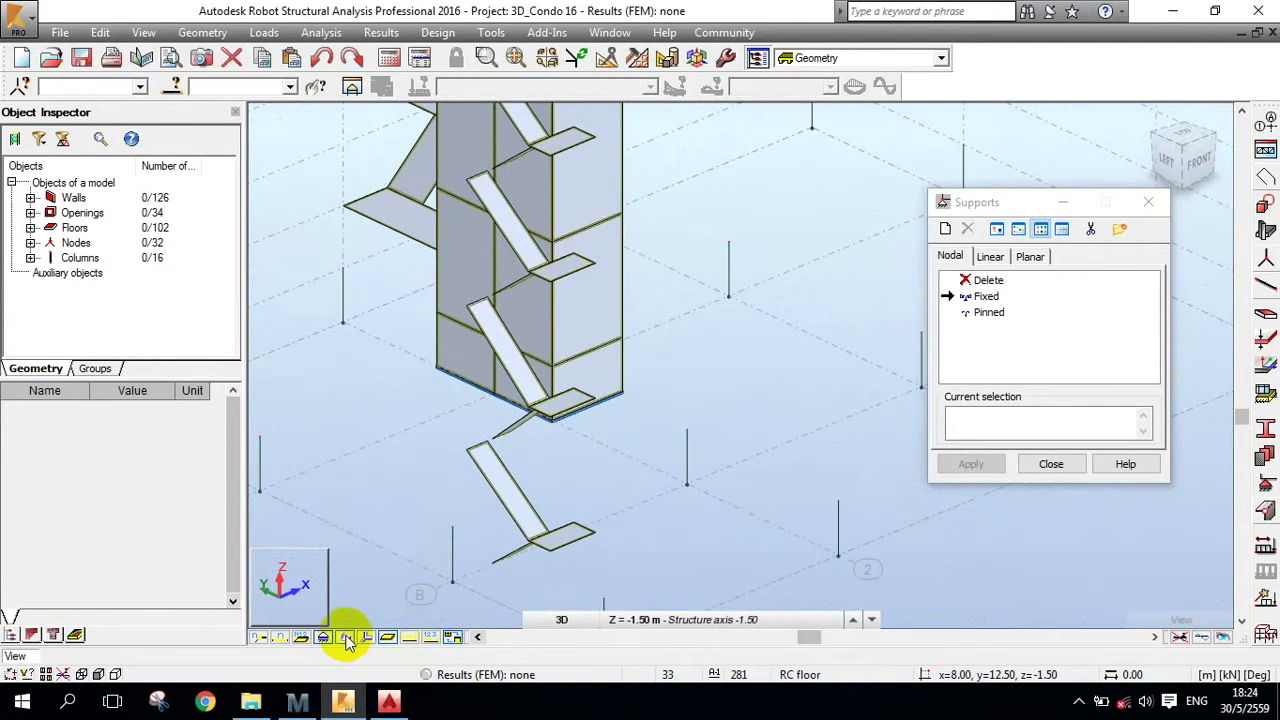
# Display the section shapes again and view the columns around the core wall
pyautogui.click(347, 639)
pyautogui.keyDown('shift'); pyautogui.moveTo(486, 400); pyautogui.dragTo(697, 470, button='middle'); pyautogui.keyUp('shift')
pyautogui.scroll(-3, 697, 470)
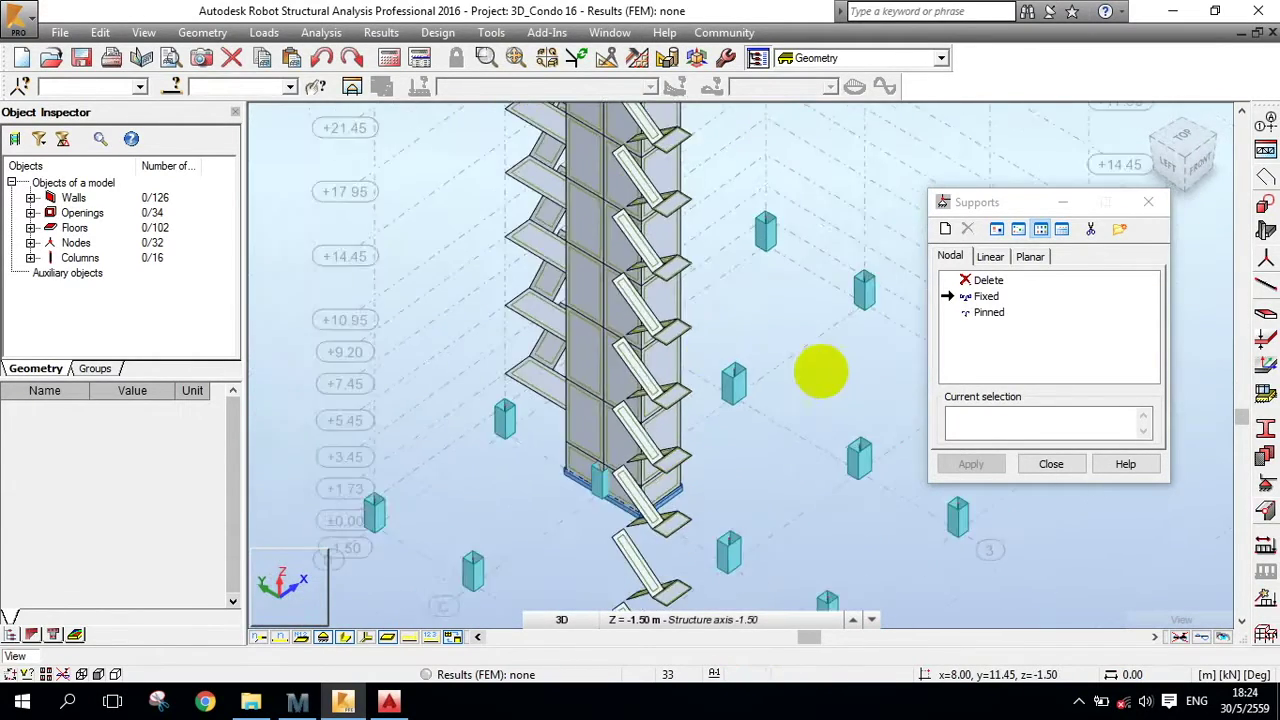
# Close the Supports dialog and save the project
pyautogui.click(1051, 464)
pyautogui.moveTo(655, 308); pyautogui.dragTo(432, 347, button='middle')
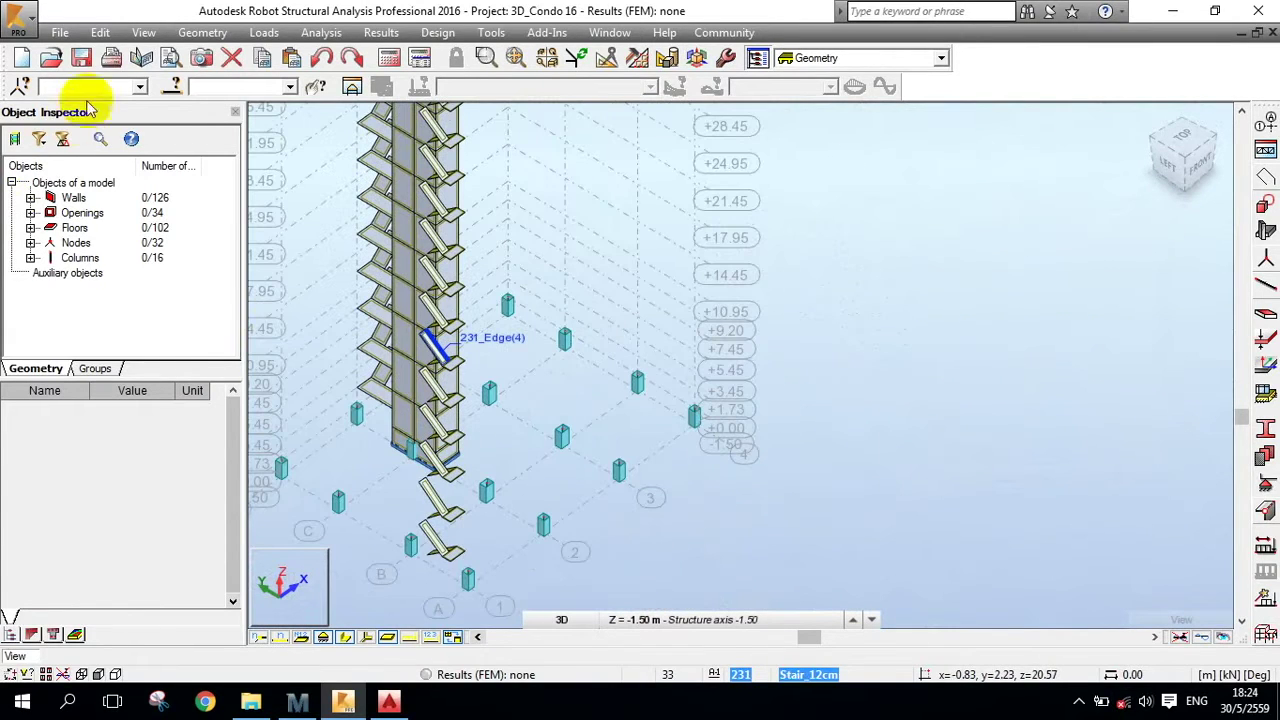
pyautogui.click(81, 57)
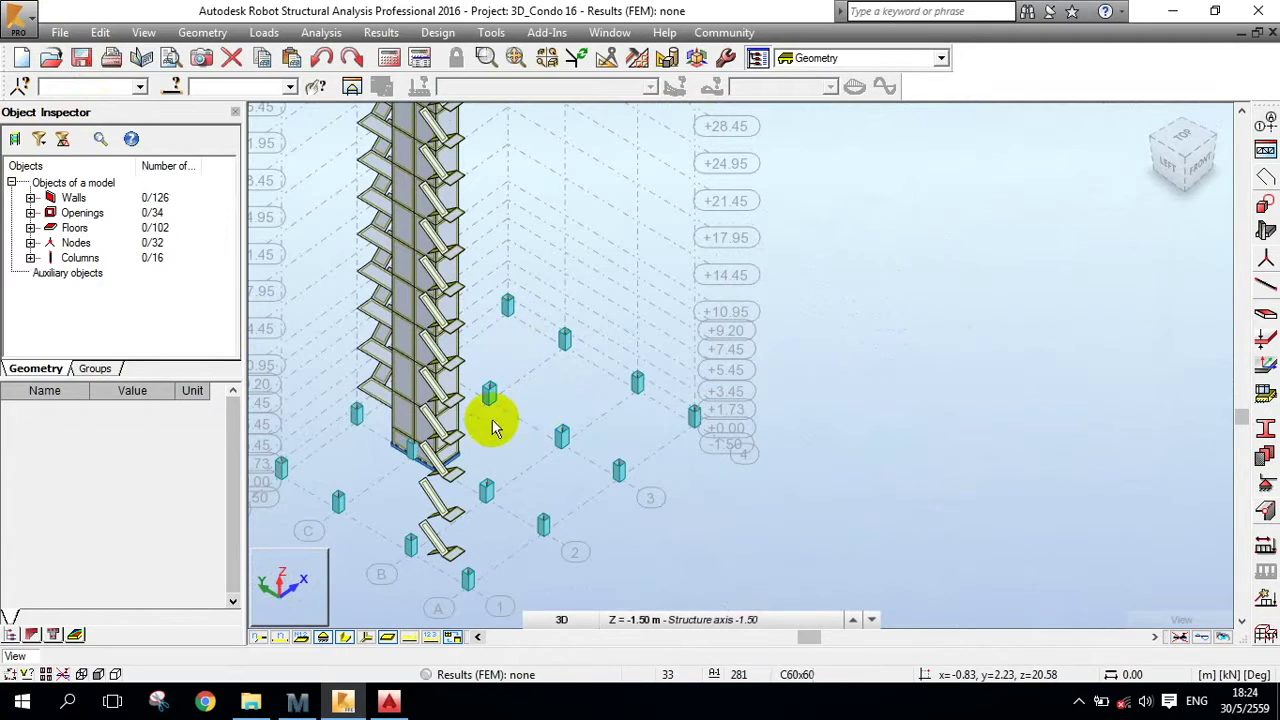
# Start a new beam definition with section type RC beam and section B30x60
pyautogui.moveTo(517, 414); pyautogui.dragTo(516, 551, button='middle')
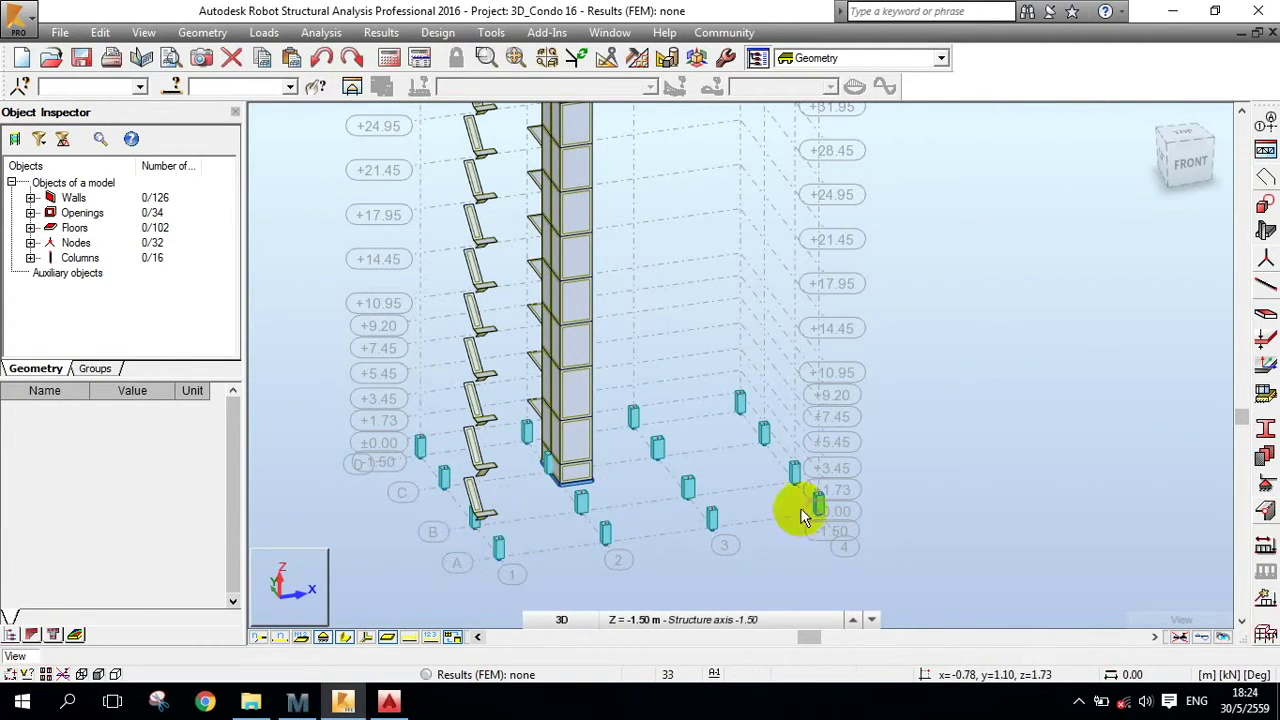
pyautogui.scroll(2, 744, 519)
pyautogui.moveTo(484, 488); pyautogui.dragTo(639, 411, button='middle')
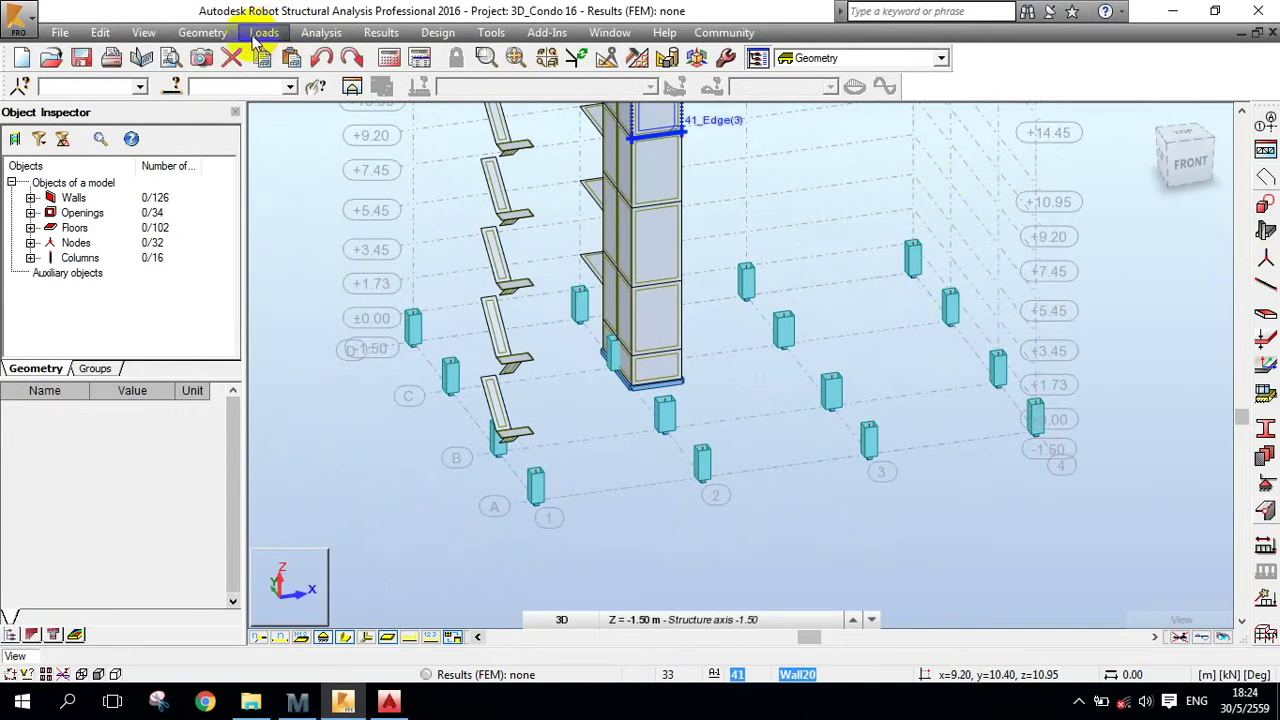
pyautogui.click(205, 33)
pyautogui.click(235, 240)
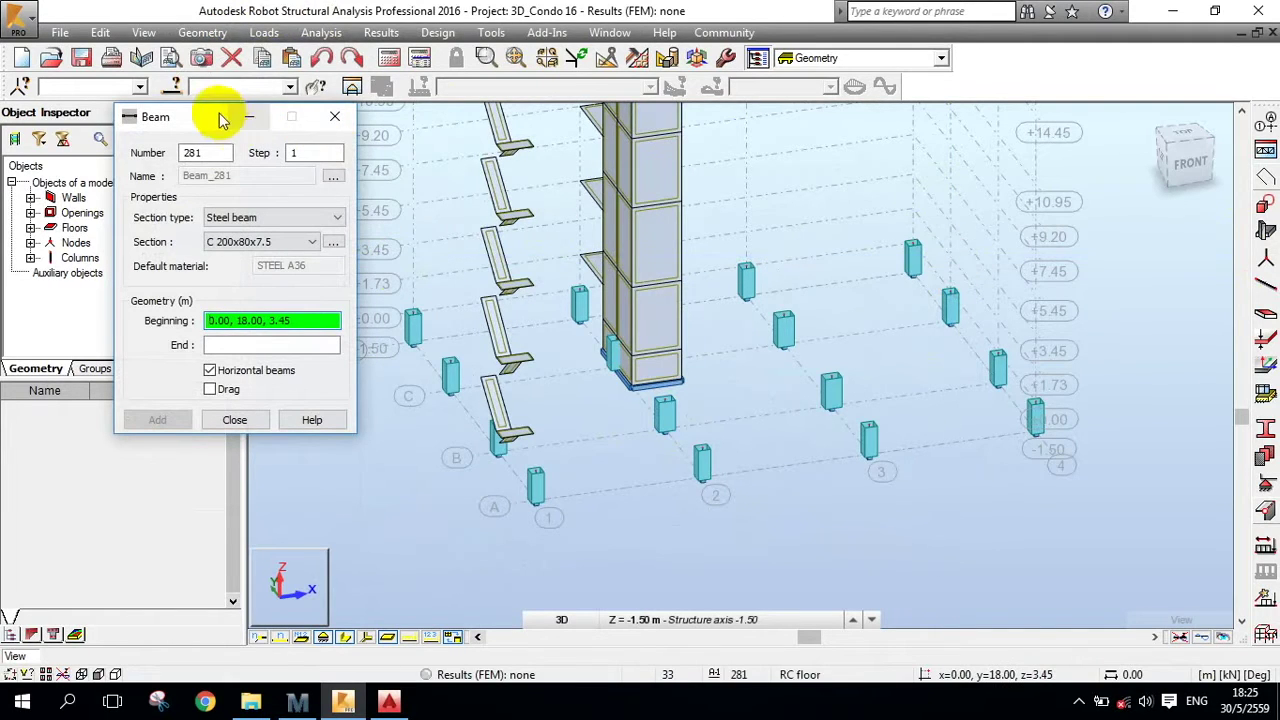
pyautogui.moveTo(205, 117); pyautogui.dragTo(886, 298)
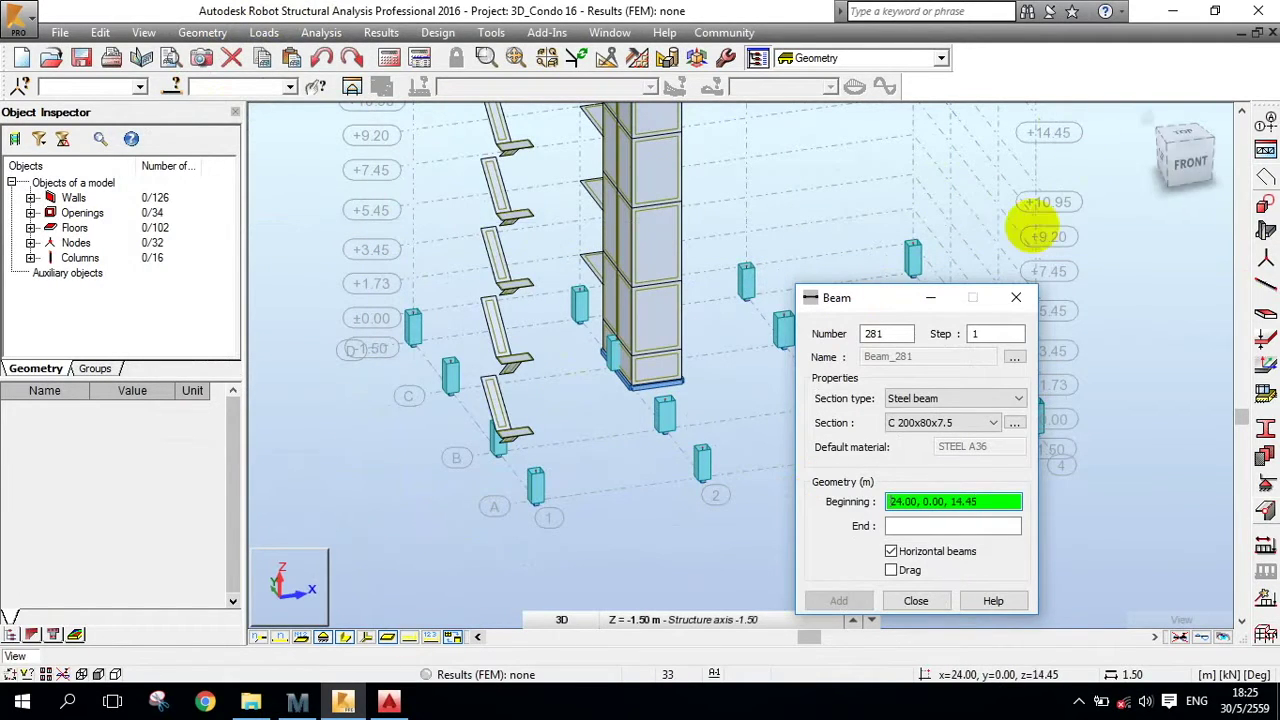
pyautogui.click(1156, 119)
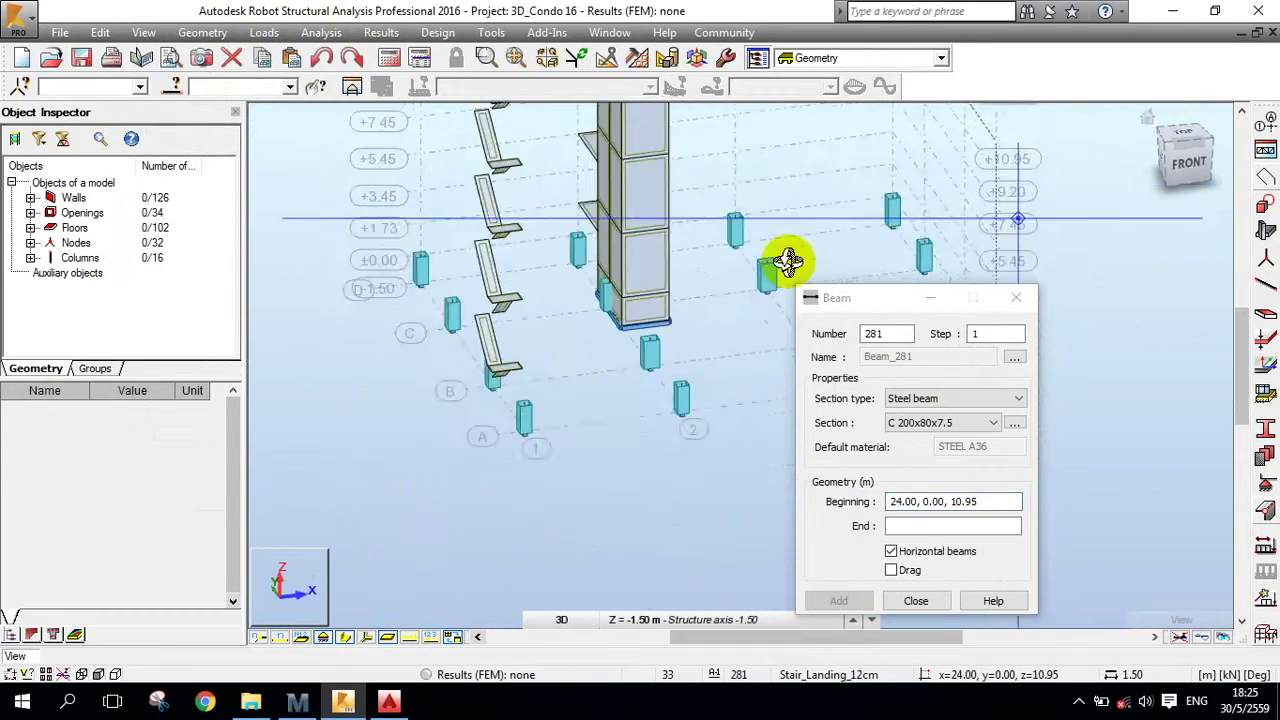
pyautogui.moveTo(736, 458); pyautogui.dragTo(646, 377, button='middle')
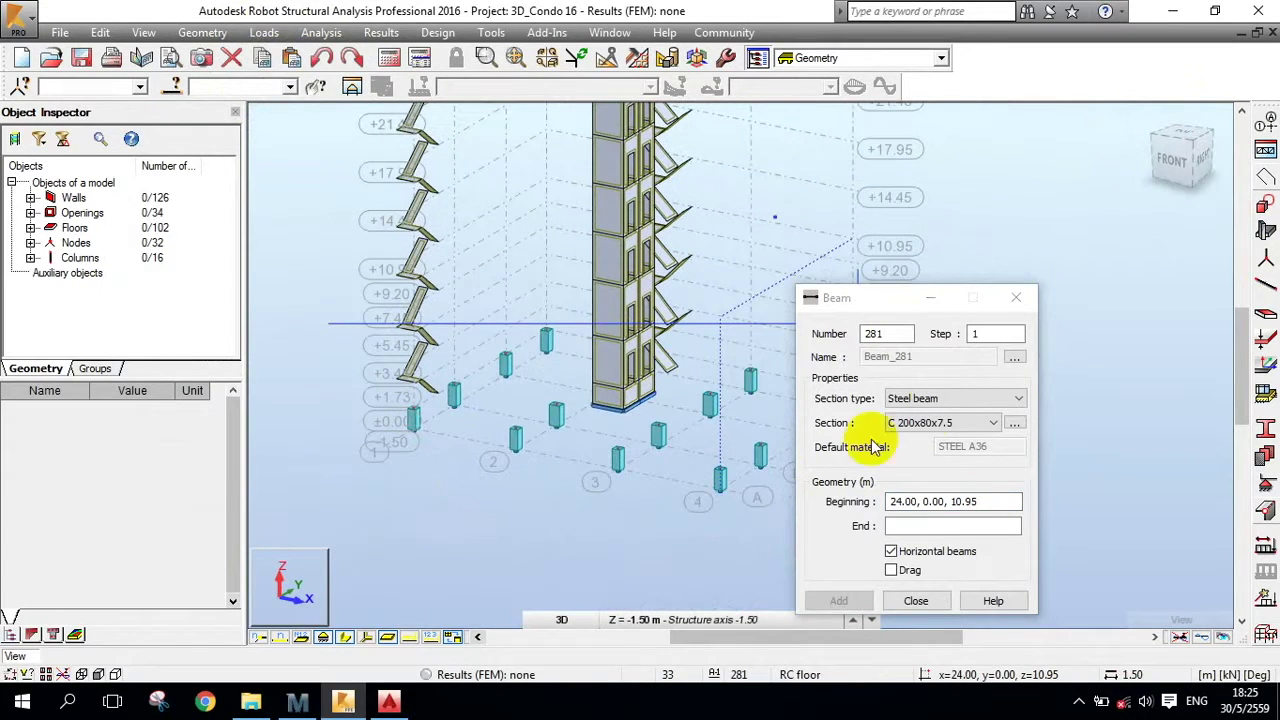
pyautogui.click(950, 398)
pyautogui.click(936, 429)
pyautogui.click(950, 423)
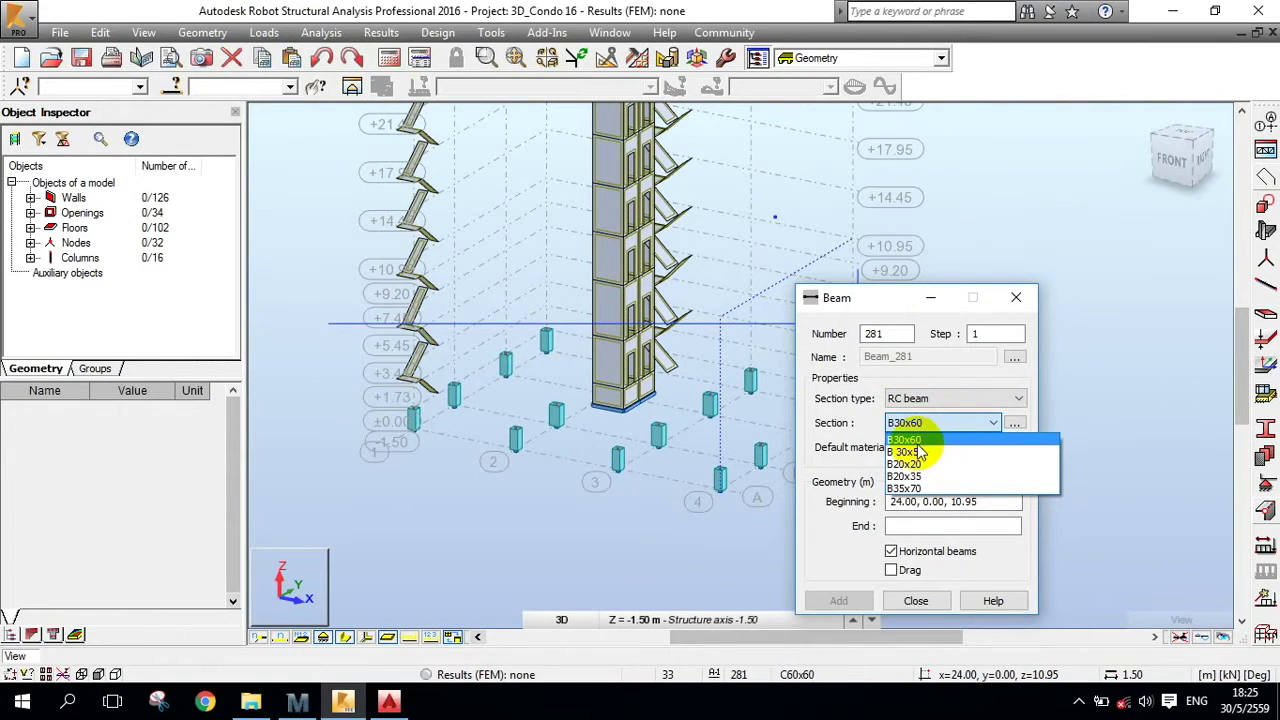
pyautogui.click(919, 442)
# Switch to AutoCAD, examine the column grid and layout in the Arc_Condo 16 floor plan, and return to Robot
pyautogui.click(392, 703)
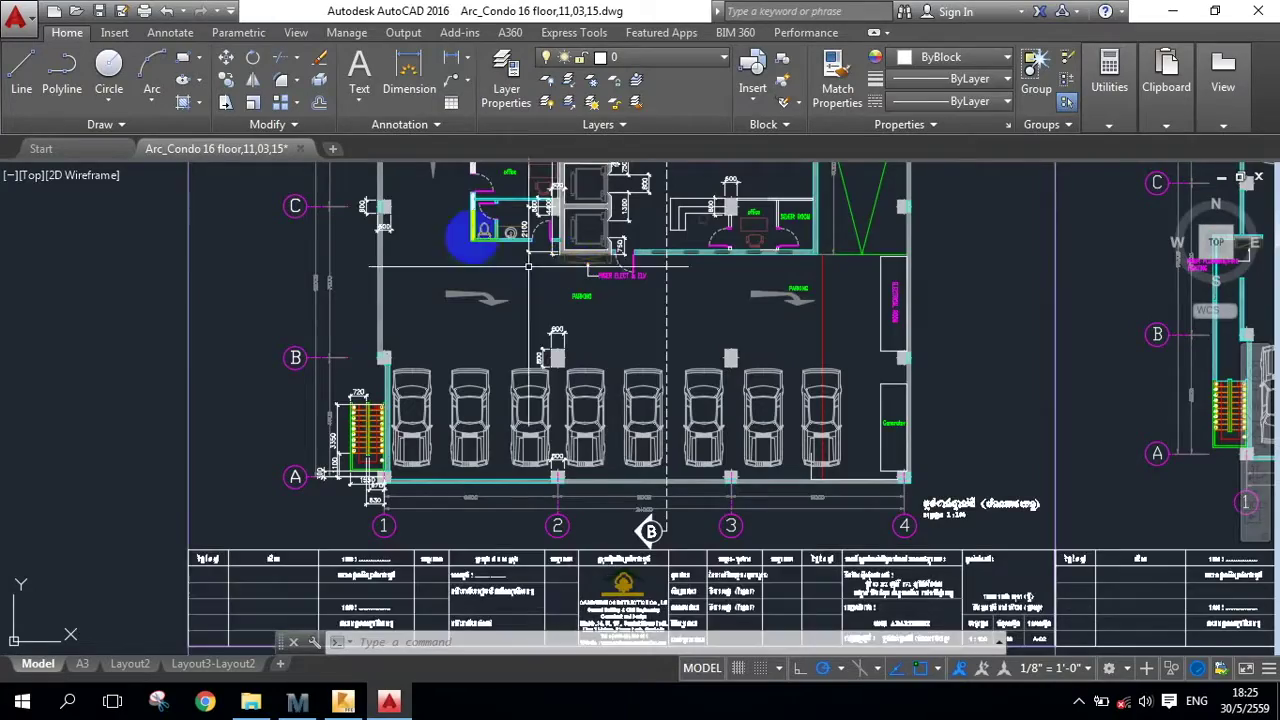
pyautogui.scroll(5, 328, 287)
pyautogui.scroll(-6, 328, 287)
pyautogui.scroll(3, 443, 429)
pyautogui.scroll(2, 443, 534)
pyautogui.scroll(-3, 443, 534)
pyautogui.click(343, 703)
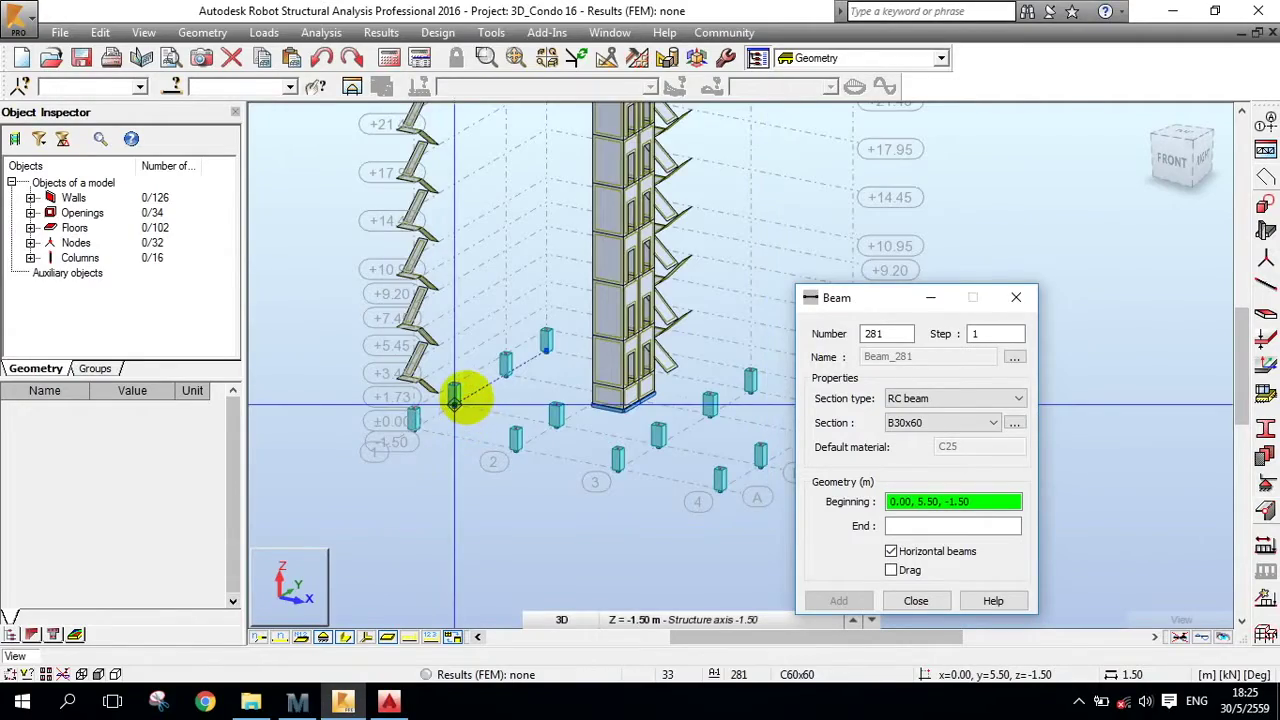
# Draw a B30x60 beam at Z = 0.00 m along axis 1, from 0.00, 0.00 to 0.00, 5.50
pyautogui.scroll(2, 366, 334)
pyautogui.scroll(3, 470, 348)
pyautogui.scroll(-2, 470, 348)
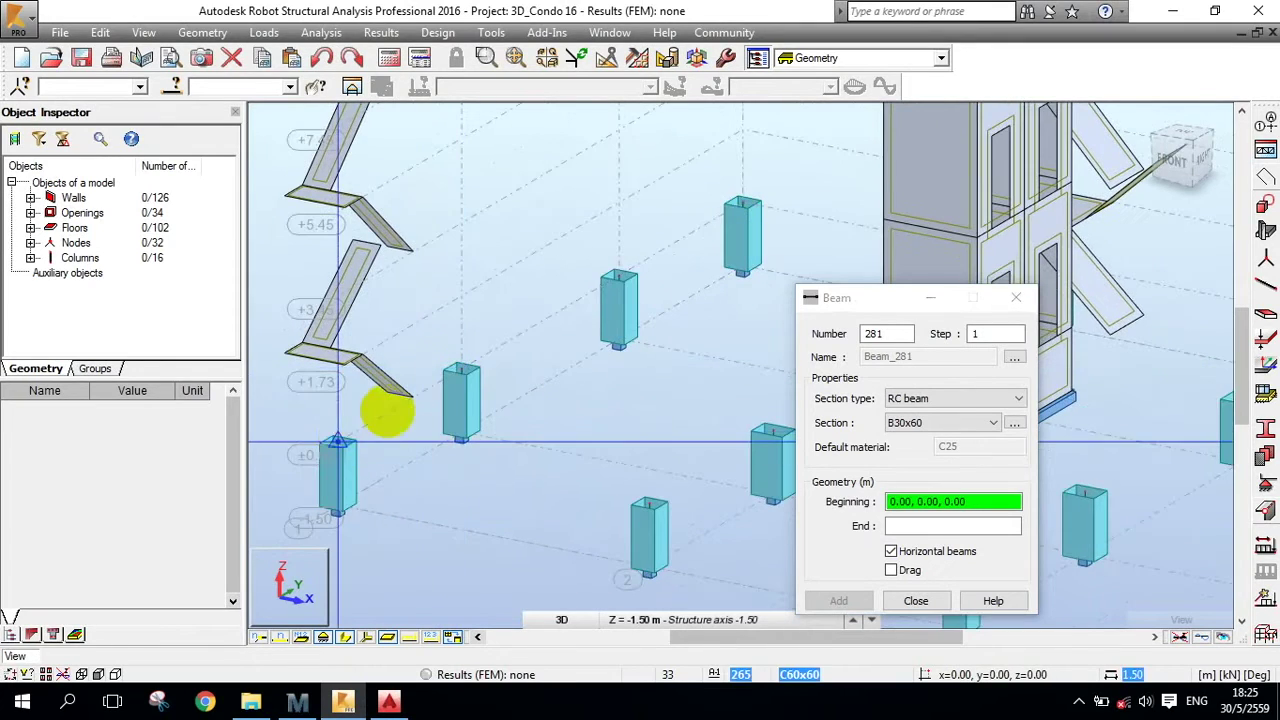
pyautogui.scroll(2, 590, 294)
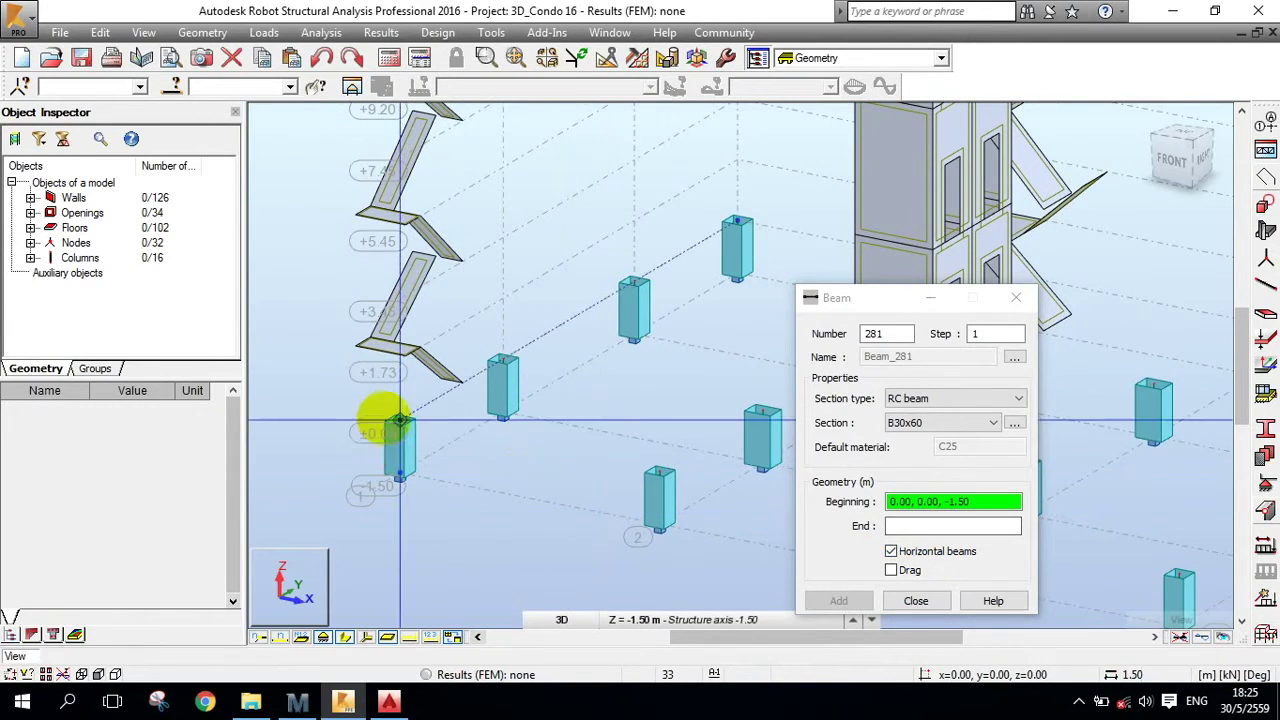
pyautogui.click(398, 418)
pyautogui.click(503, 358)
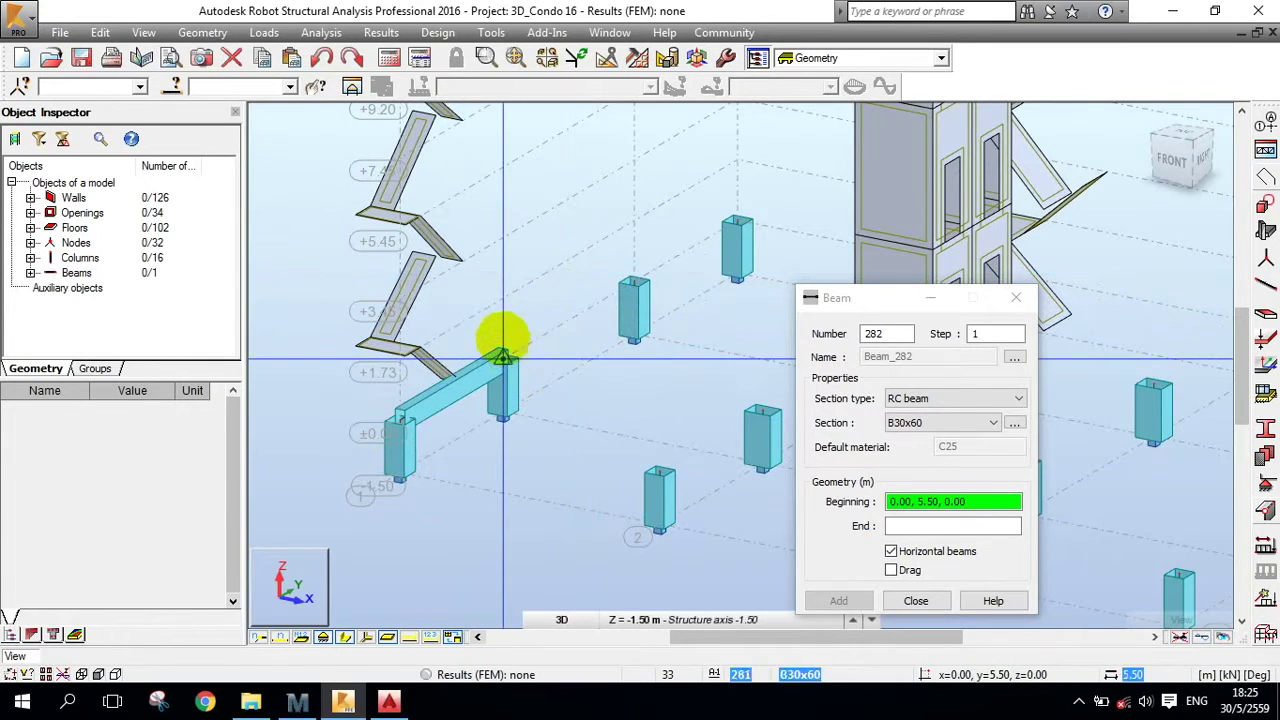
# Enable the Drag option and continue the beams along axis 1 through 0.00, 12.50, 0.00 to 0.00, 18.00, 0.00
pyautogui.click(891, 572)
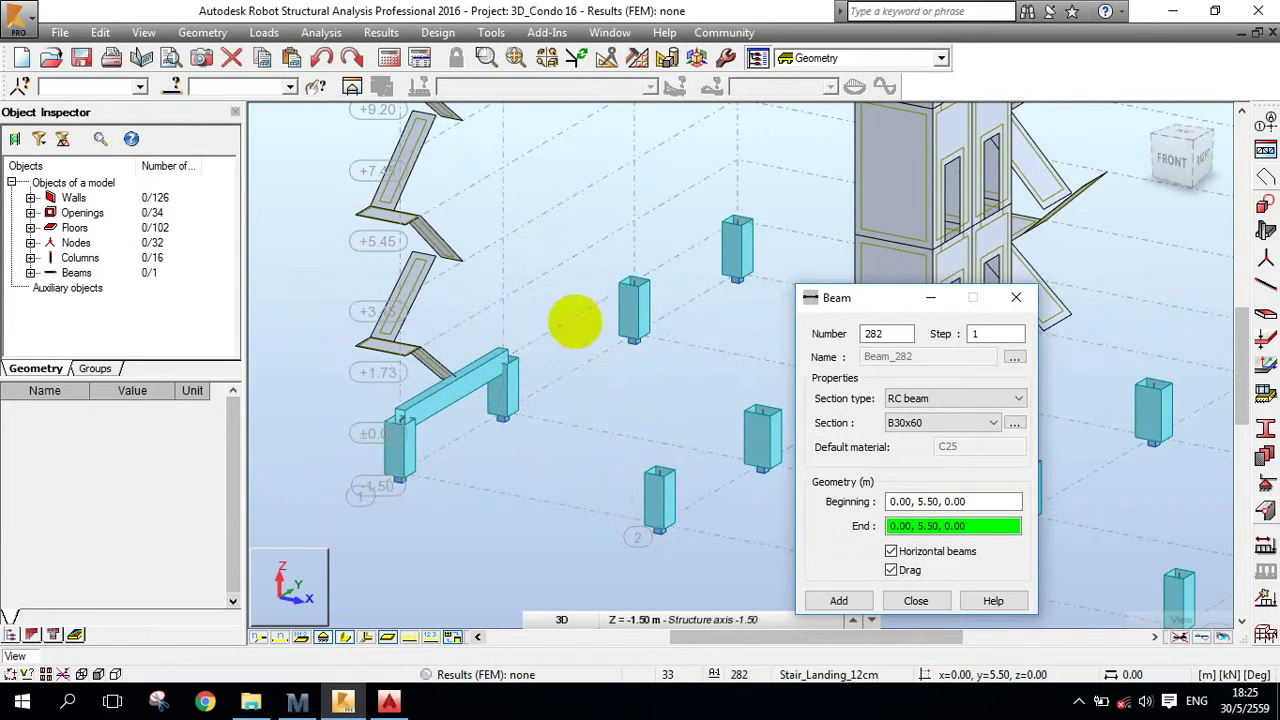
pyautogui.click(632, 283)
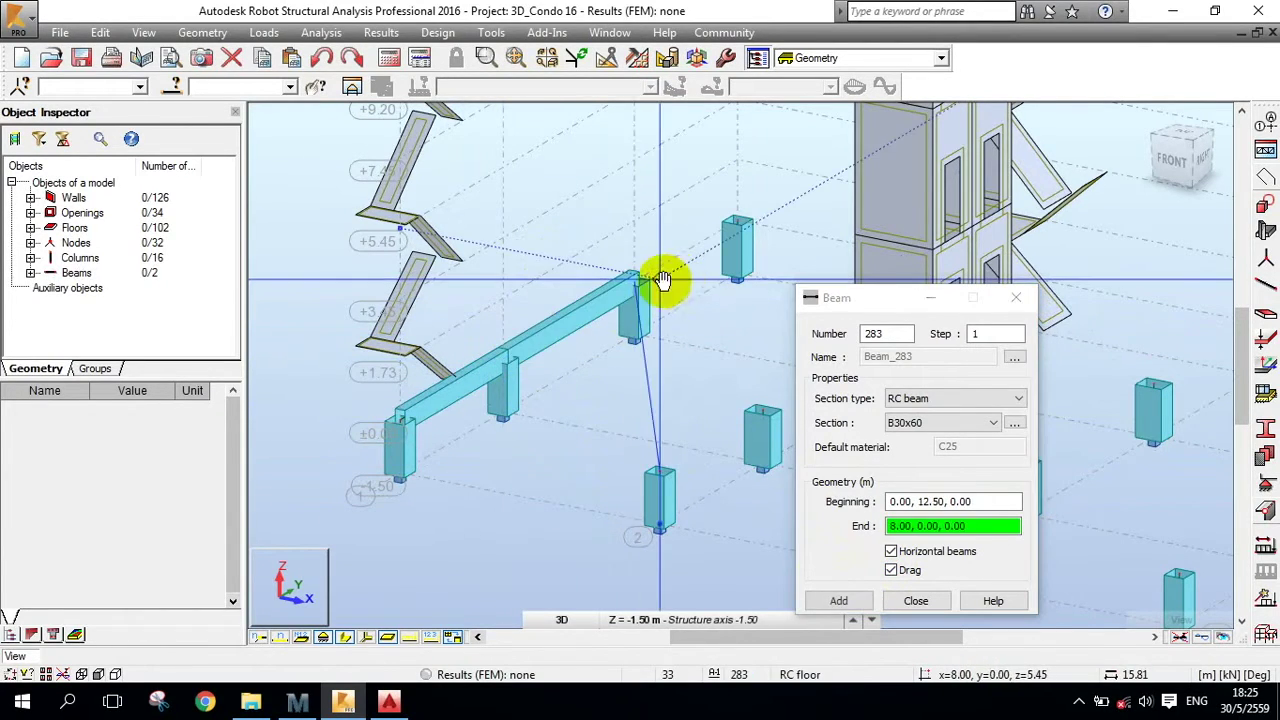
pyautogui.moveTo(663, 281); pyautogui.dragTo(491, 380, button='middle')
pyautogui.click(557, 333)
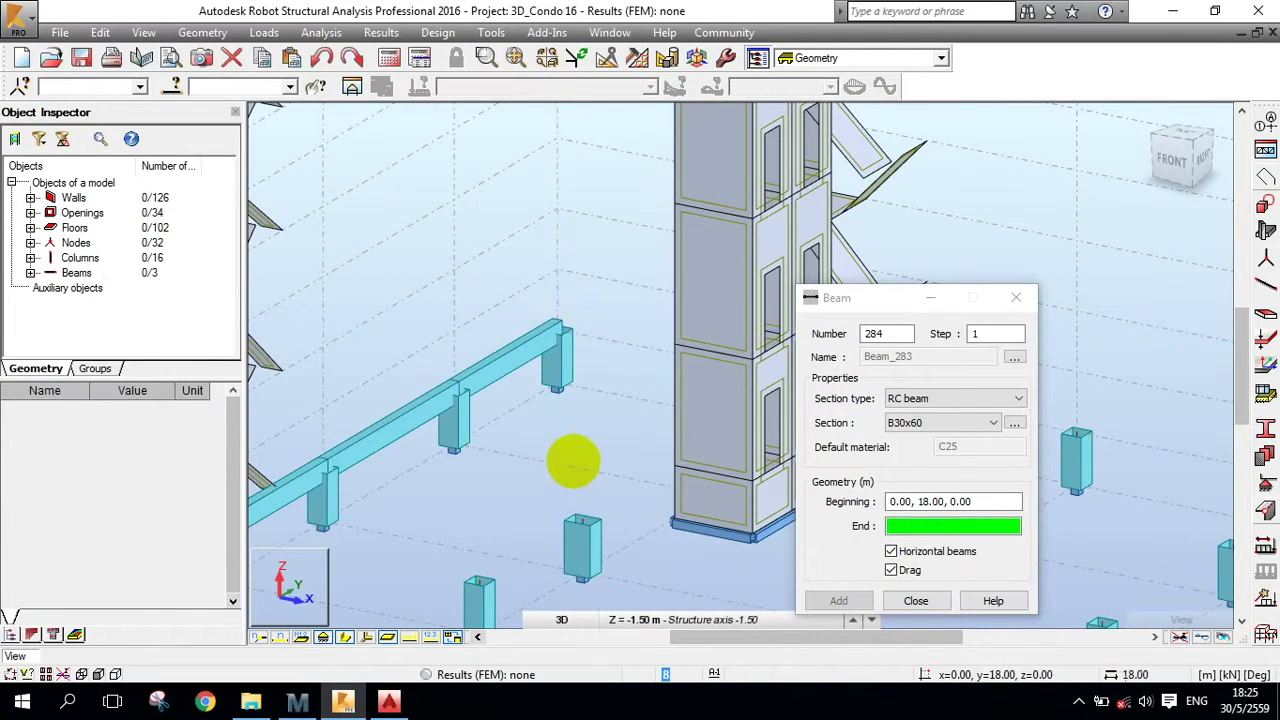
pyautogui.moveTo(580, 451); pyautogui.dragTo(593, 343, button='middle')
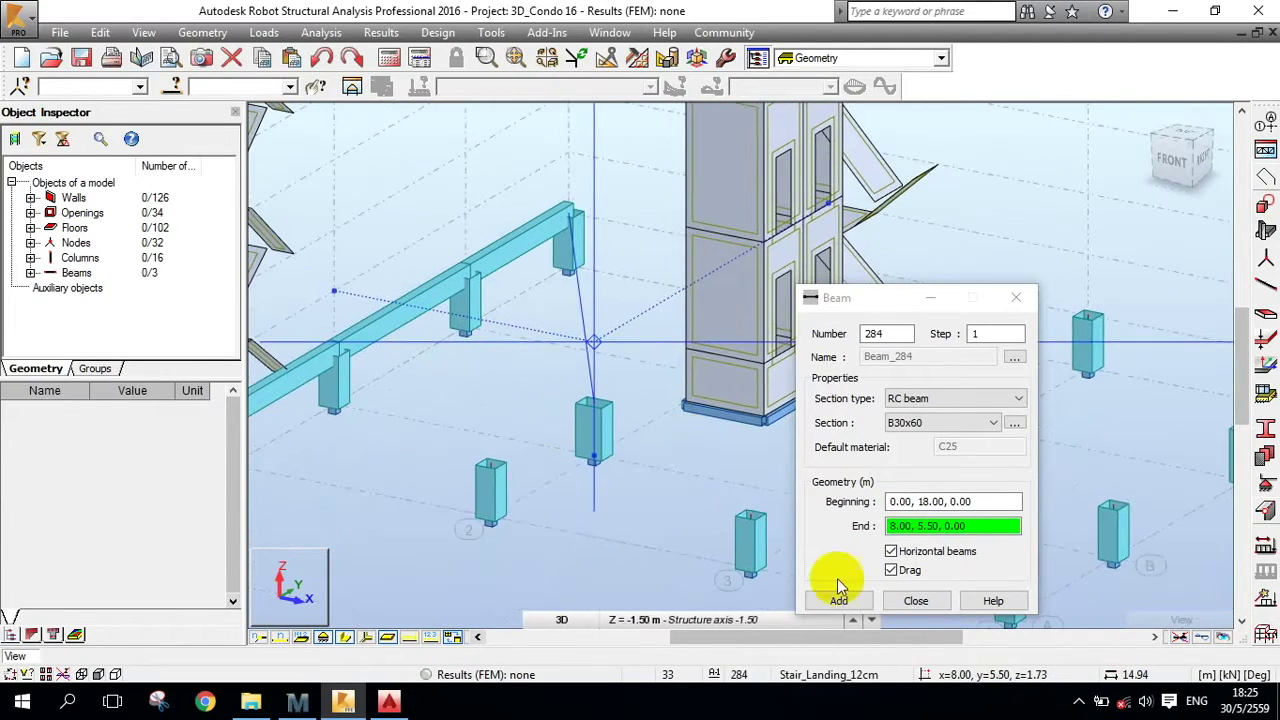
# Draw a B35x70 RC beam along axis A from 0.00, 0.00, 0.00 to 8.00, 0.00, 0.00 with Drag turned off
pyautogui.moveTo(502, 294); pyautogui.dragTo(647, 295, button='middle')
pyautogui.click(894, 572)
pyautogui.moveTo(661, 538); pyautogui.dragTo(642, 460, button='middle')
pyautogui.moveTo(700, 366); pyautogui.dragTo(624, 389, button='middle')
pyautogui.click(993, 422)
pyautogui.click(960, 484)
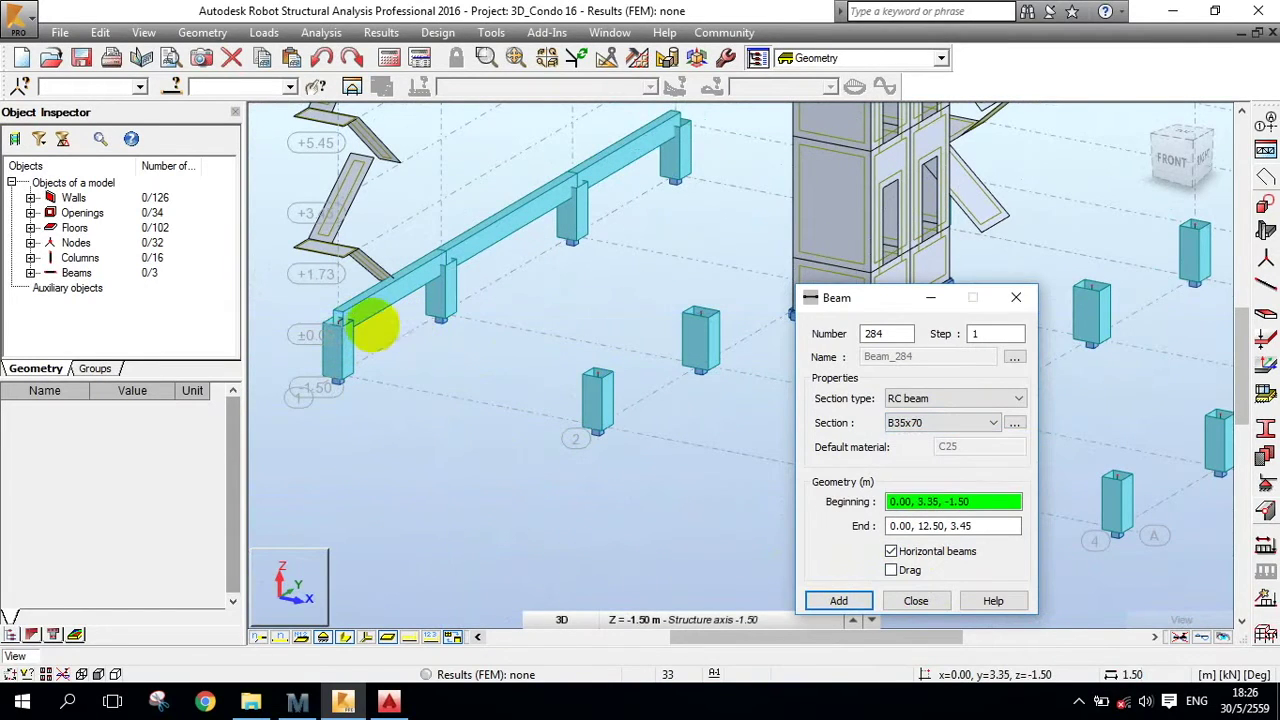
pyautogui.click(339, 320)
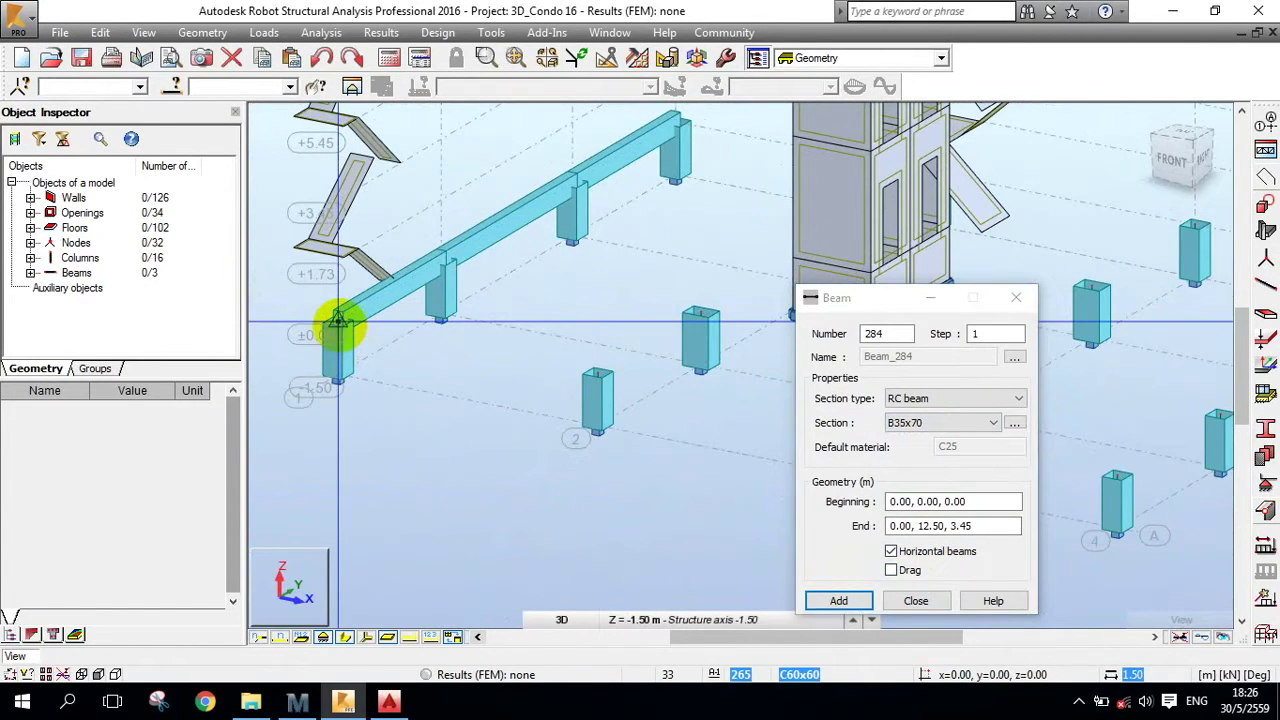
pyautogui.click(598, 372)
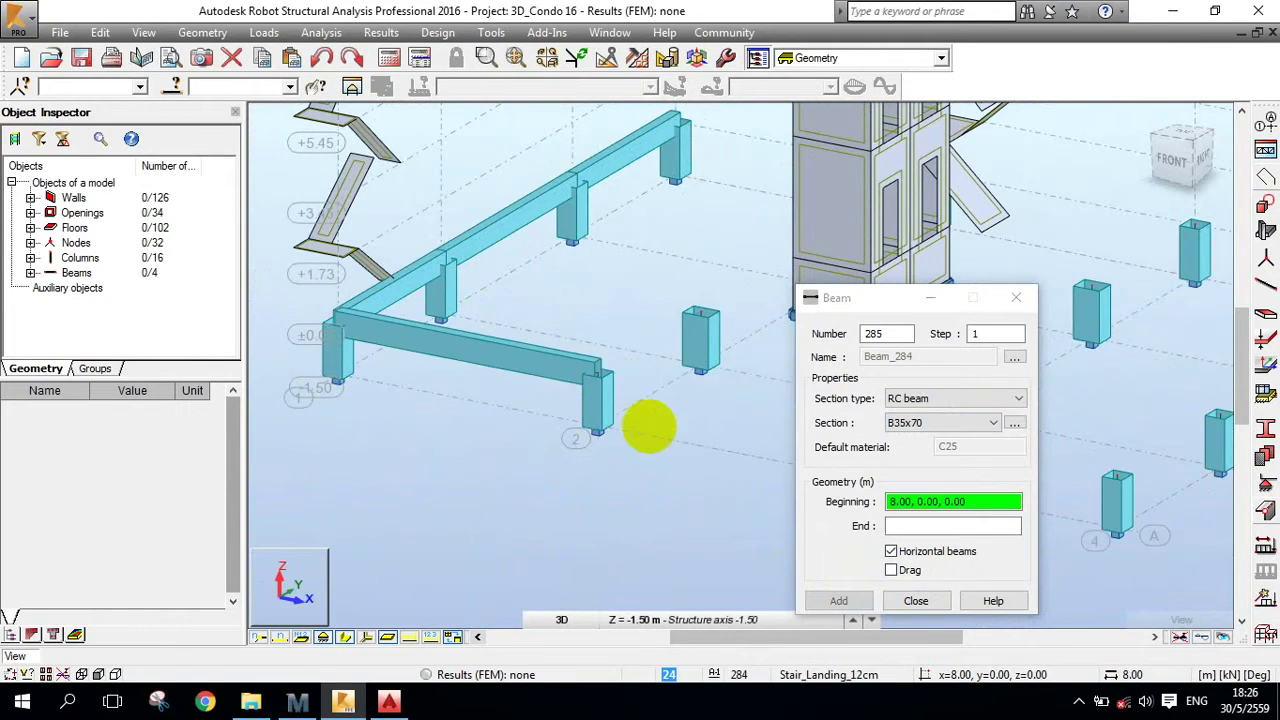
# Enable Drag, continue the B35x70 beams along axis A through 16.00, 0.00, 0.00 to 24.00, 0.00, 0.00, and end the beam definition
pyautogui.click(891, 569)
pyautogui.click(668, 362)
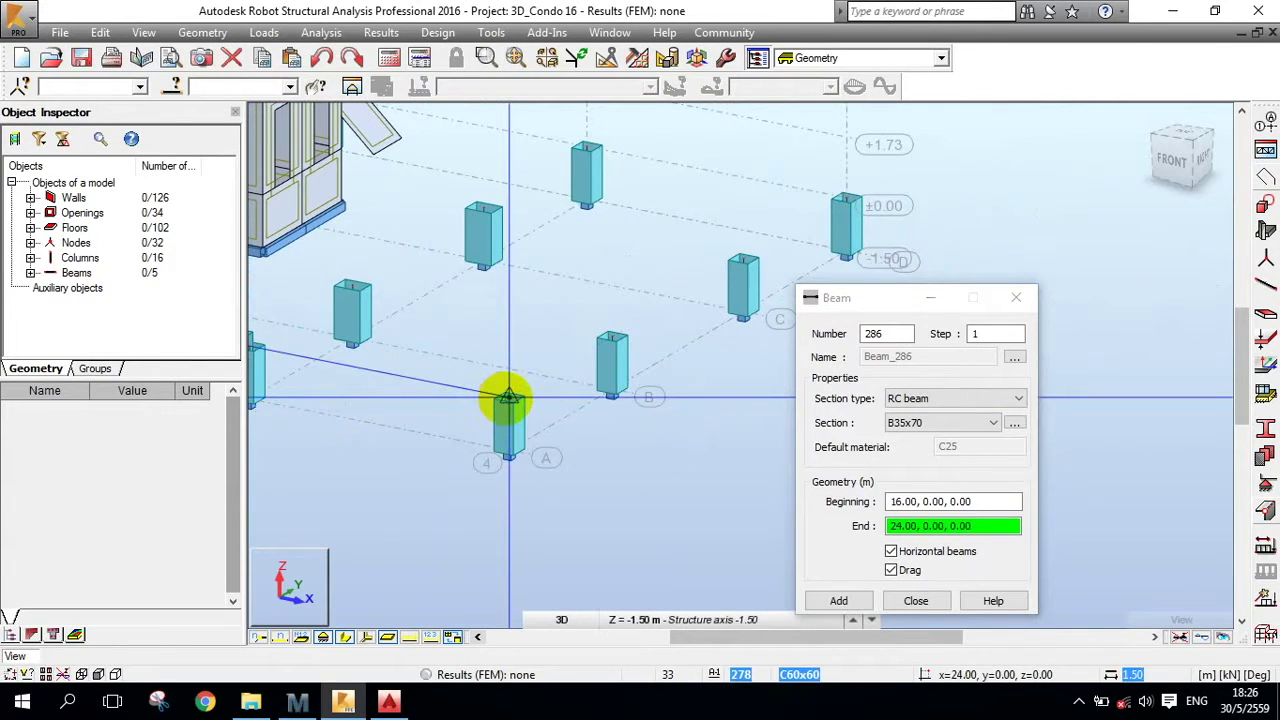
pyautogui.click(508, 398)
pyautogui.click(912, 602)
pyautogui.scroll(-3, 658, 425)
pyautogui.moveTo(658, 425); pyautogui.dragTo(1015, 462, button='middle')
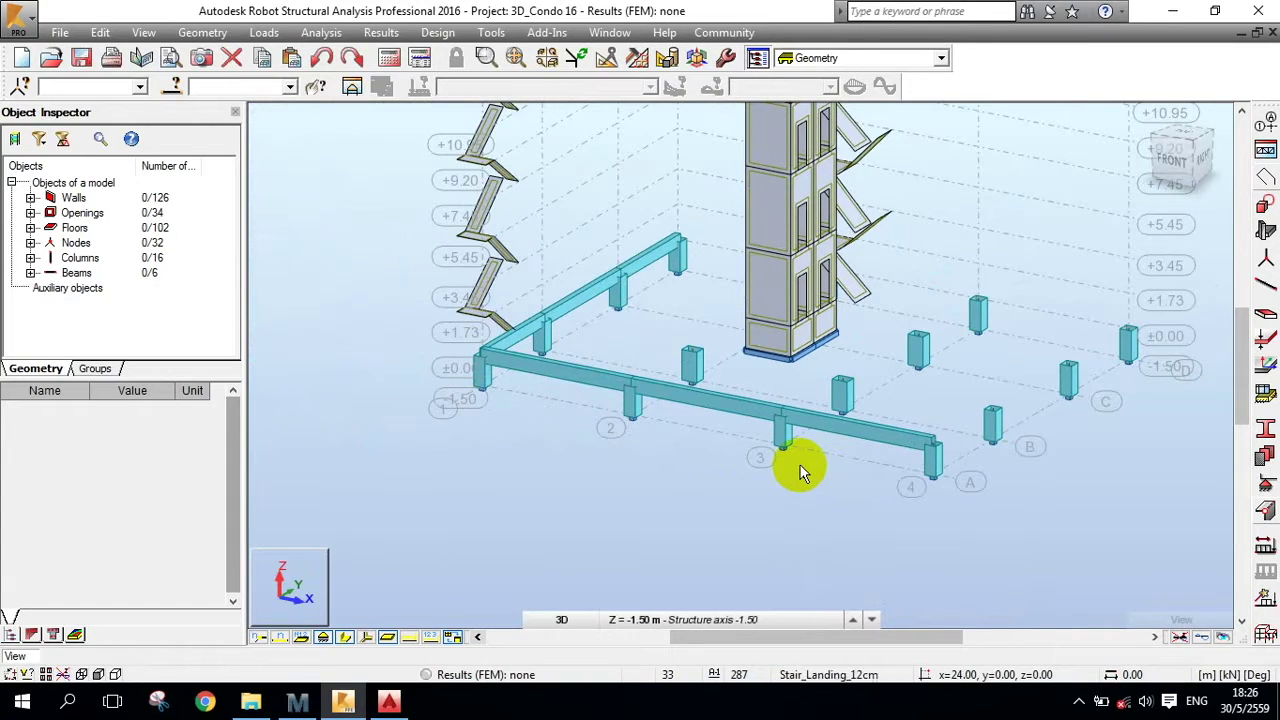
pyautogui.moveTo(797, 438); pyautogui.dragTo(643, 474, button='middle')
pyautogui.click(851, 416)
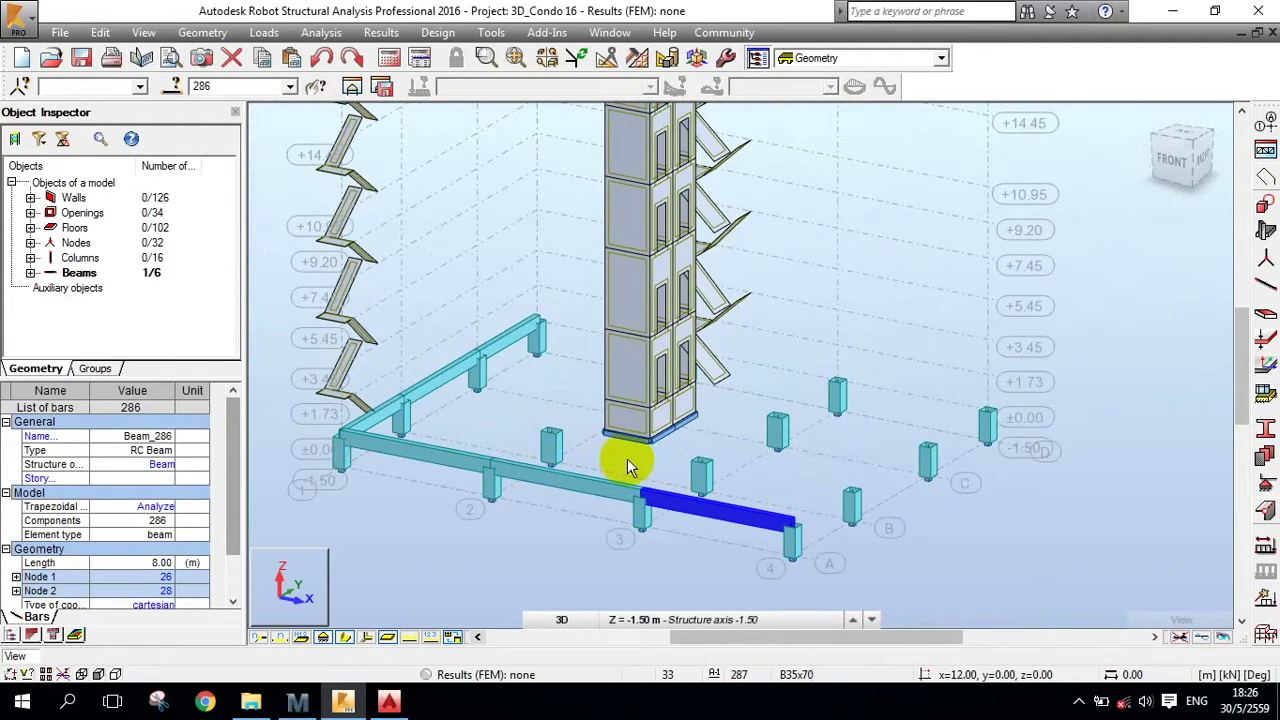
pyautogui.click(524, 553)
pyautogui.moveTo(527, 489); pyautogui.dragTo(457, 366, button='middle')
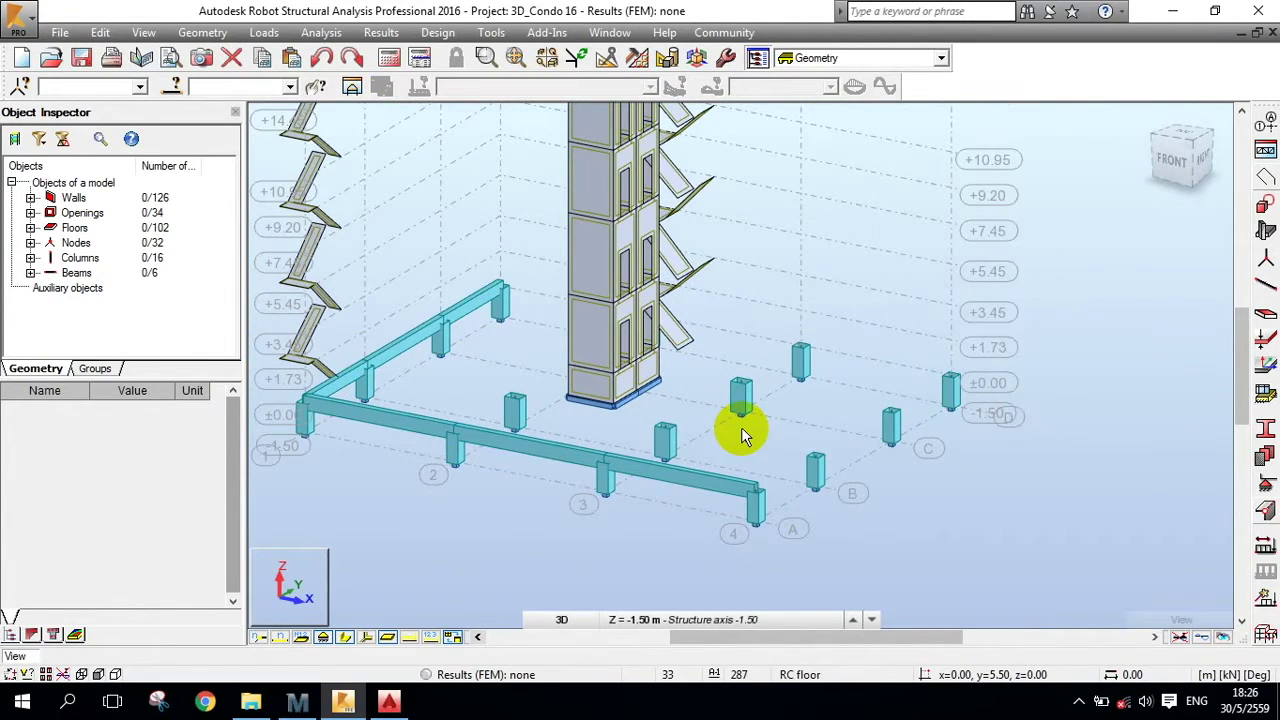
# Draw one continuous B35x70 beam along axis B from 0.00, 5.50, 0.00 to 24.00, 5.50, 0.00 with Drag off
pyautogui.click(200, 33)
pyautogui.click(240, 238)
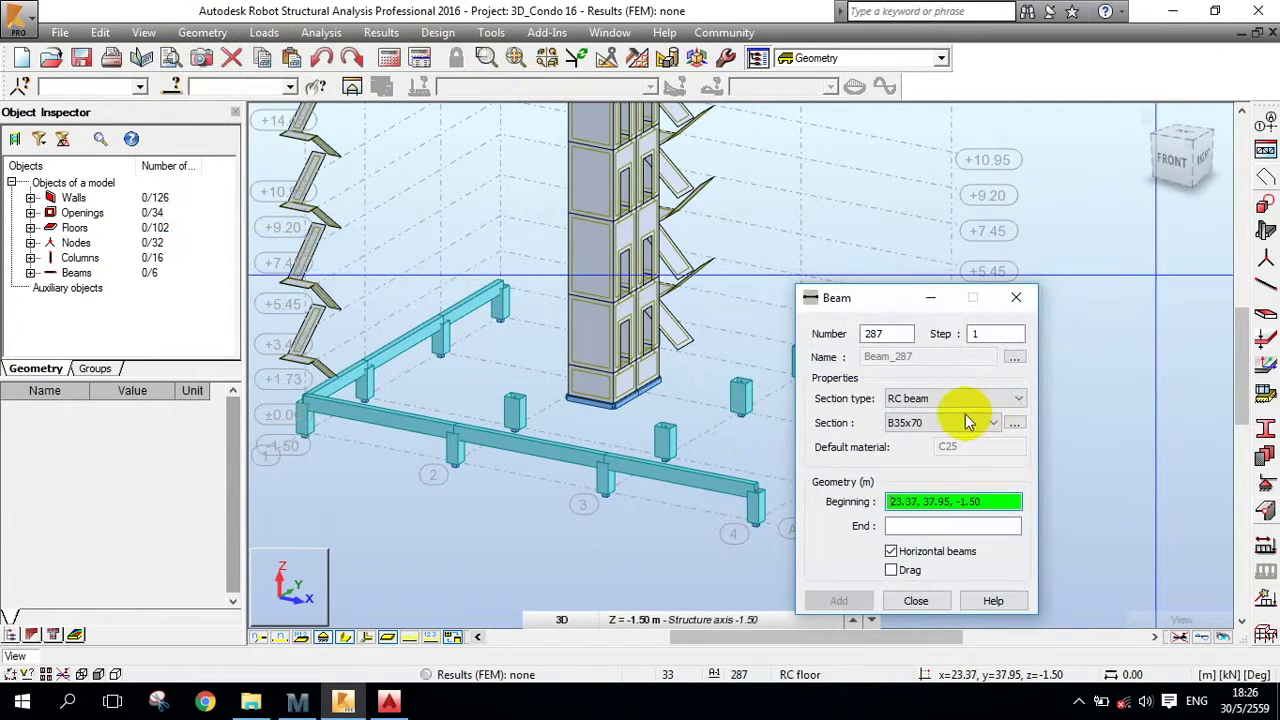
pyautogui.moveTo(860, 300); pyautogui.dragTo(977, 114)
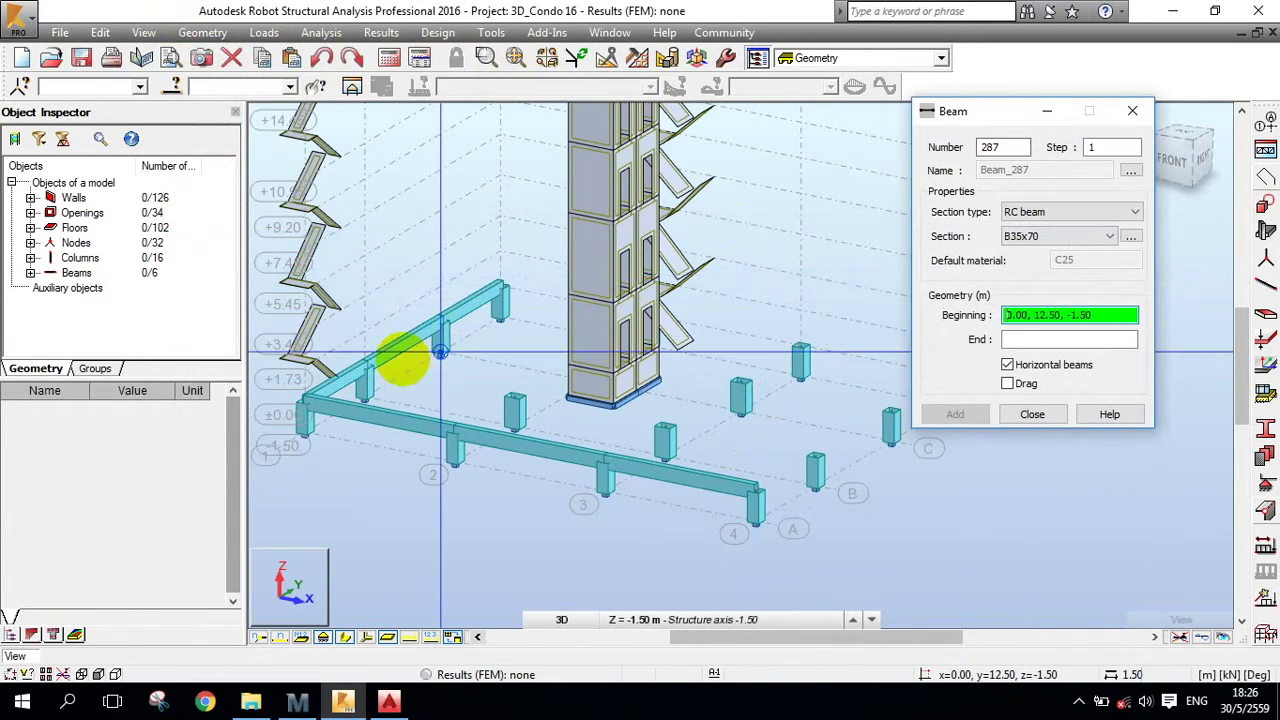
pyautogui.click(365, 370)
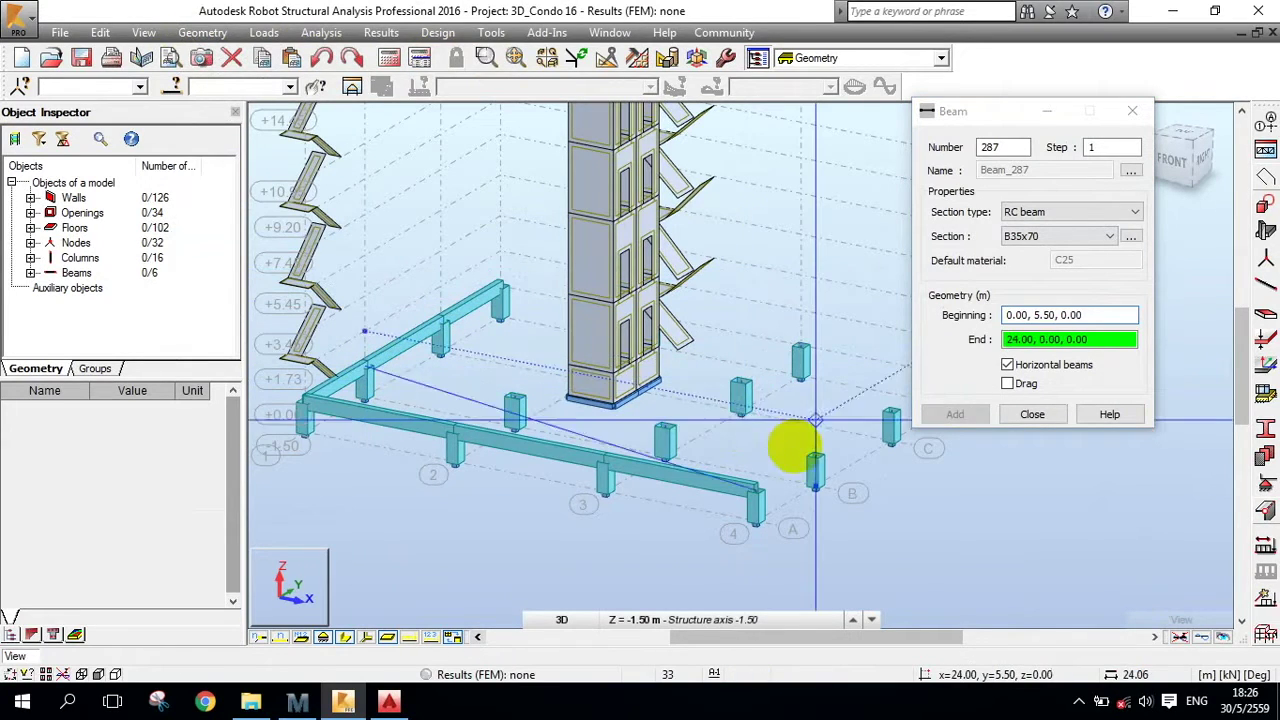
pyautogui.click(815, 457)
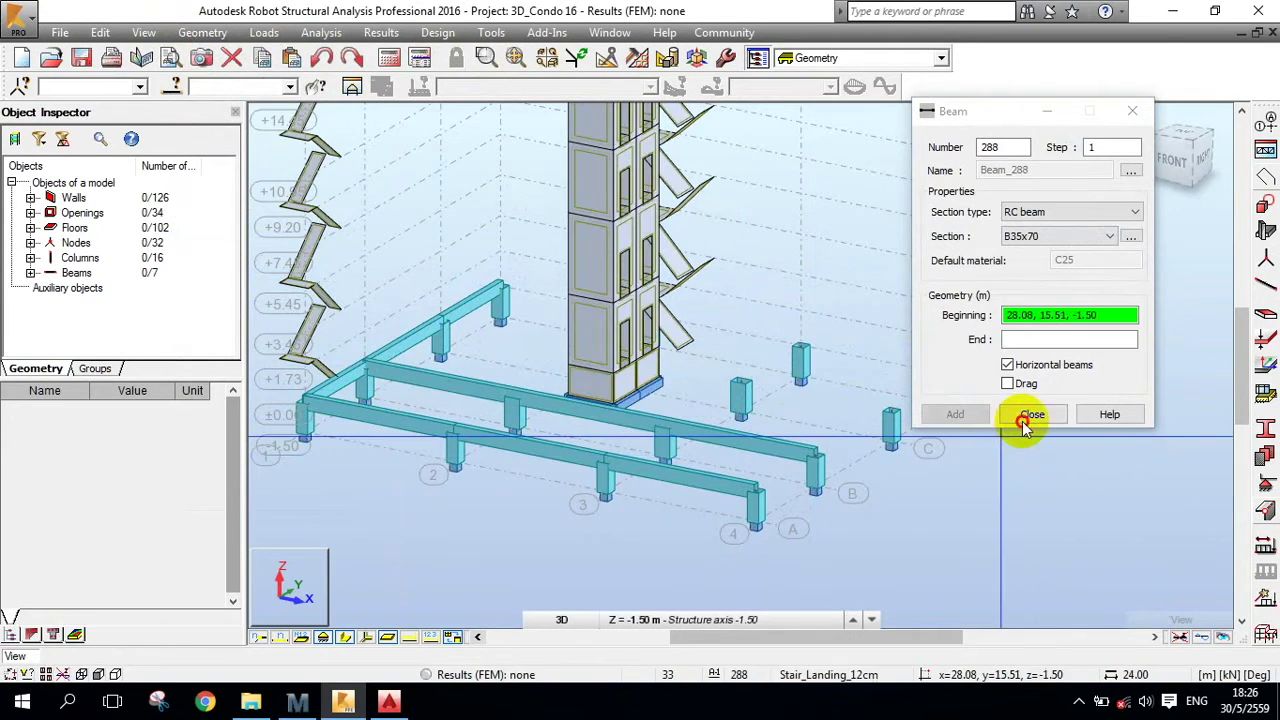
pyautogui.click(1030, 414)
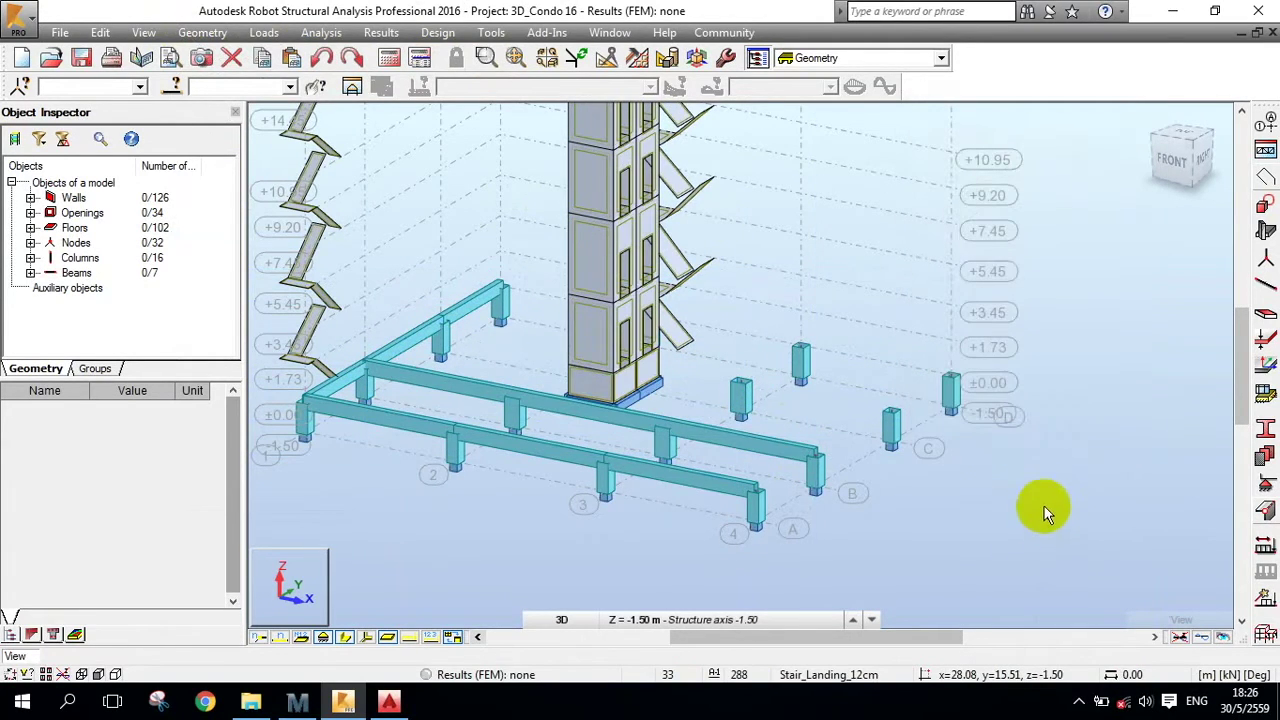
# Intersect the long axis B beam with its four axis B columns to split it at the column tops
pyautogui.click(716, 444)
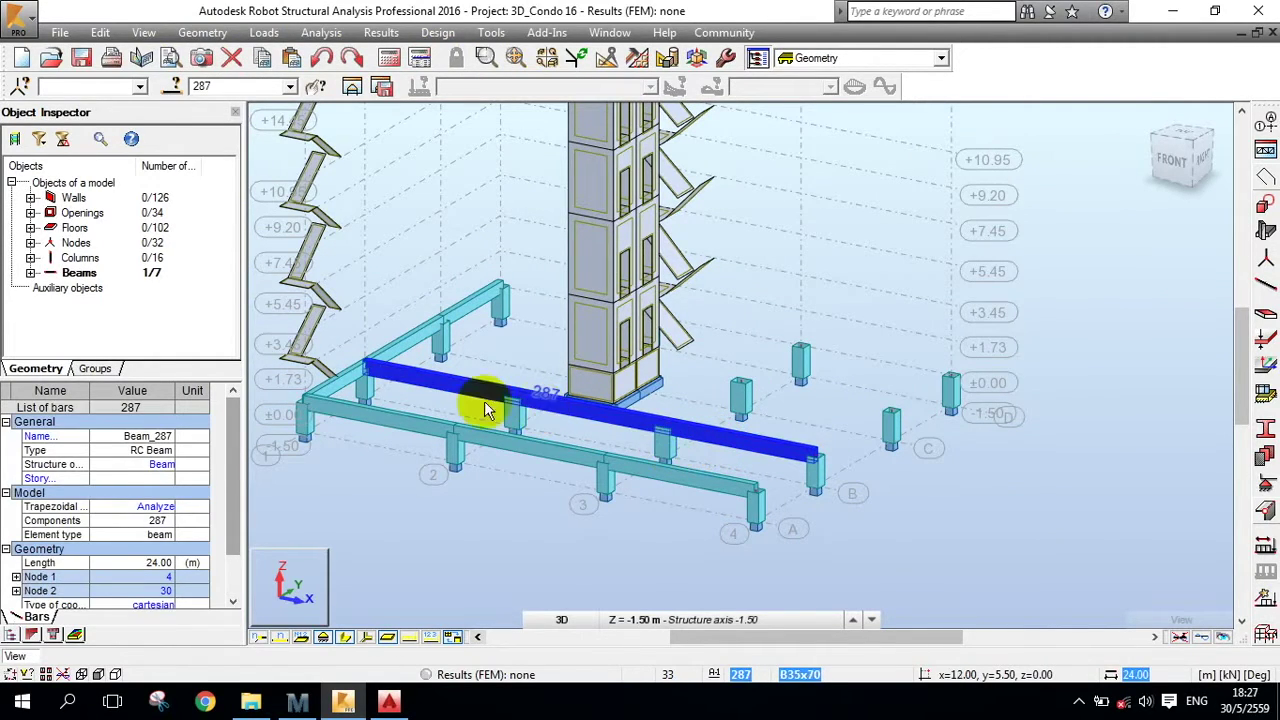
pyautogui.keyDown('ctrl'); pyautogui.click(515, 418); pyautogui.keyUp('ctrl')
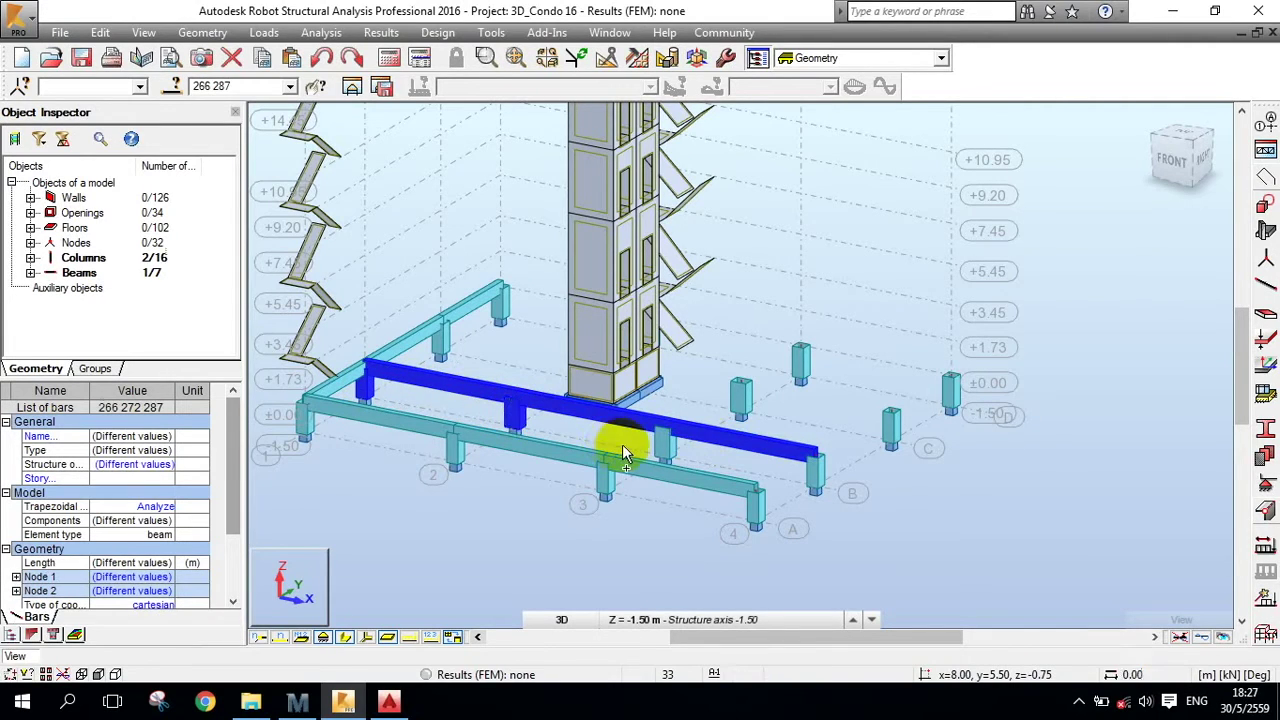
pyautogui.keyDown('ctrl'); pyautogui.click(664, 443); pyautogui.keyUp('ctrl')
pyautogui.keyDown('ctrl'); pyautogui.click(815, 470); pyautogui.keyUp('ctrl')
pyautogui.keyDown('ctrl'); pyautogui.click(815, 470); pyautogui.keyUp('ctrl')
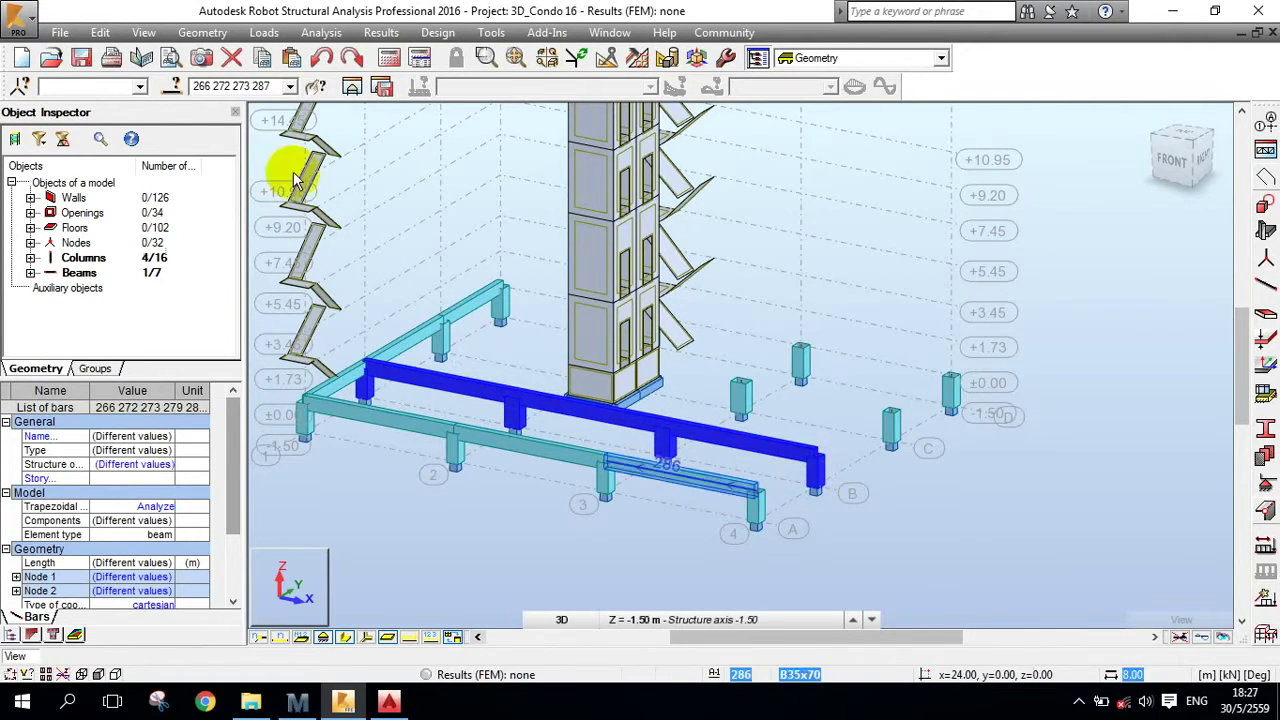
pyautogui.click(102, 33)
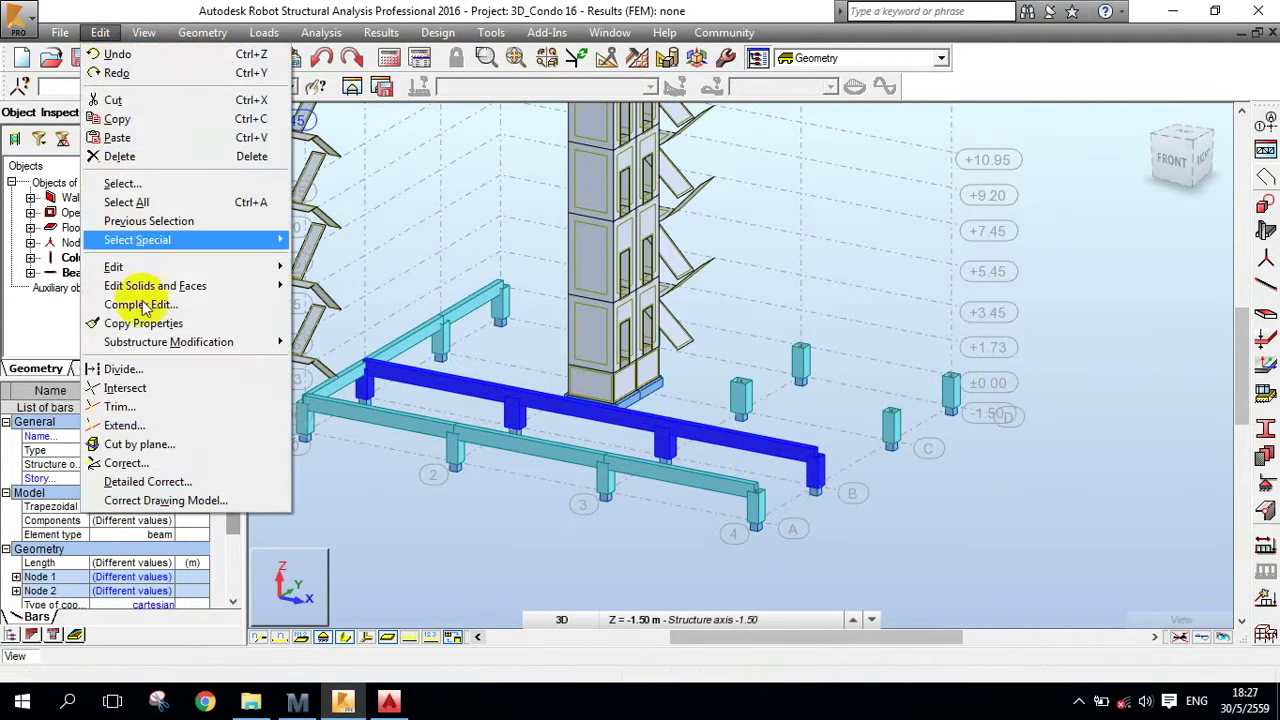
pyautogui.click(155, 390)
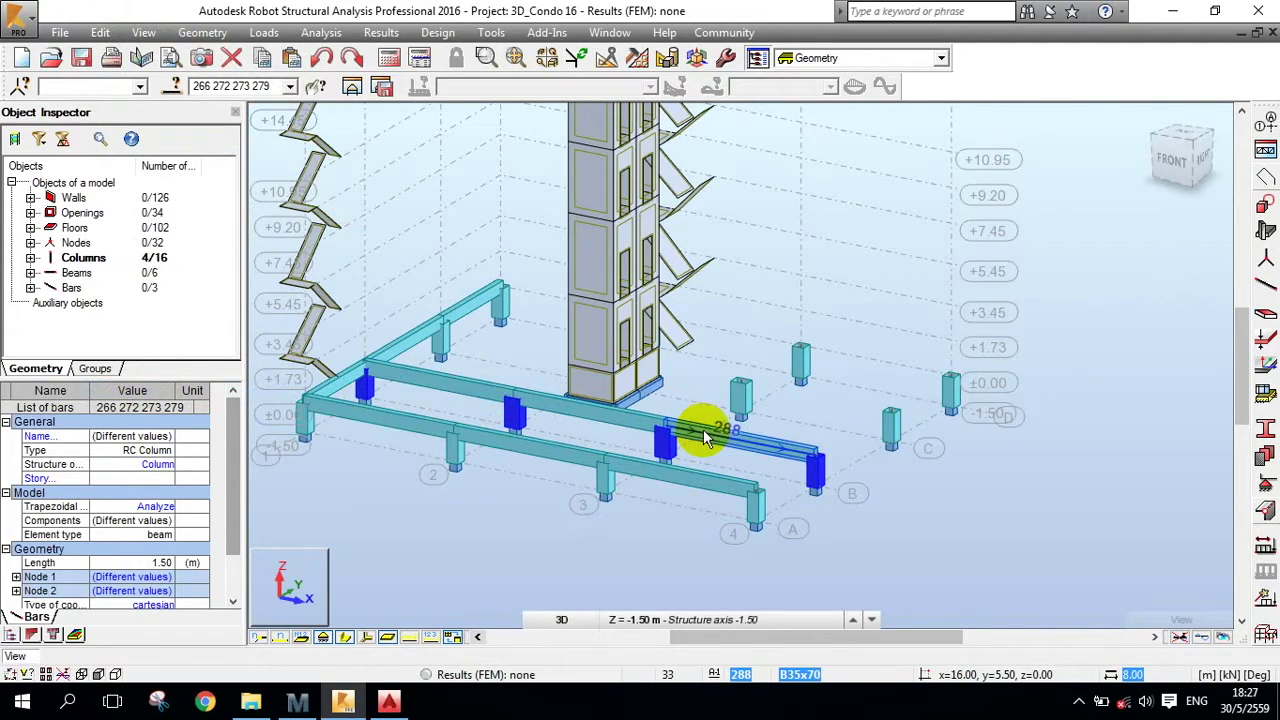
pyautogui.click(879, 551)
pyautogui.moveTo(871, 491); pyautogui.dragTo(797, 499, button='middle')
pyautogui.moveTo(411, 484); pyautogui.dragTo(545, 474, button='middle')
pyautogui.moveTo(703, 440); pyautogui.dragTo(630, 452, button='middle')
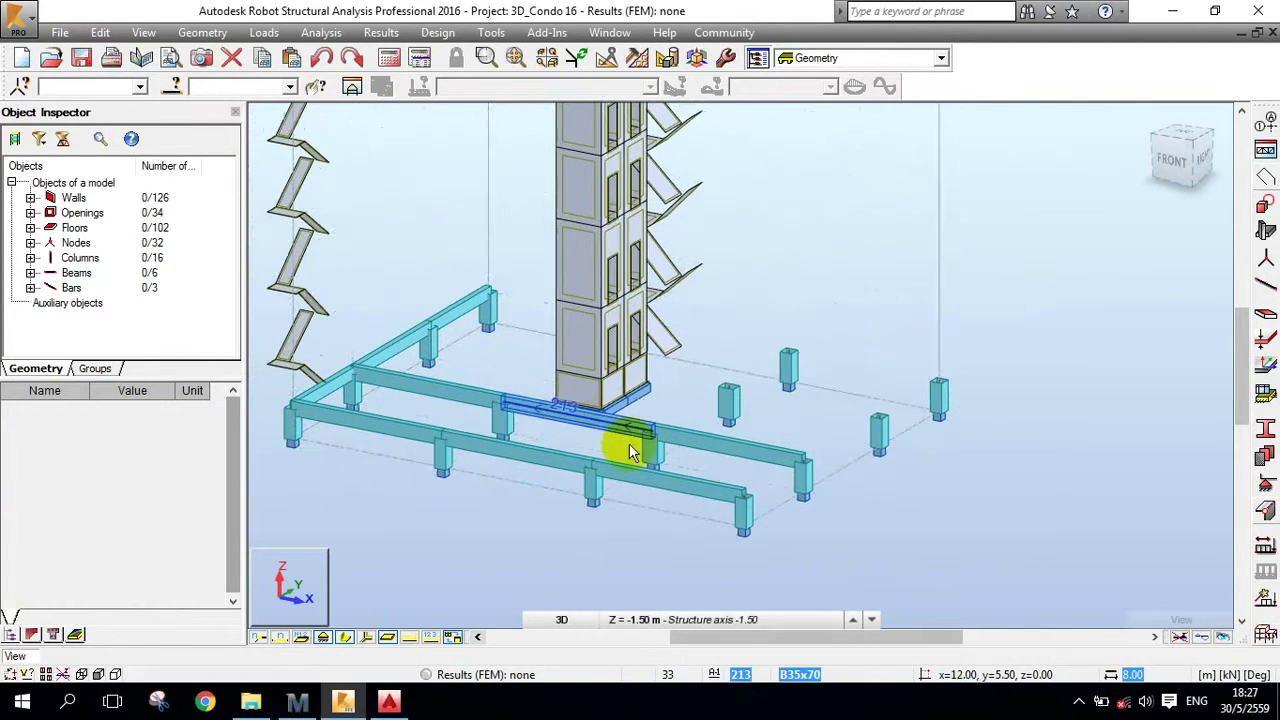
# Copy the three axis B beam segments onto axis C at y = 12.50 m with a translation in Copy mode
pyautogui.click(735, 458)
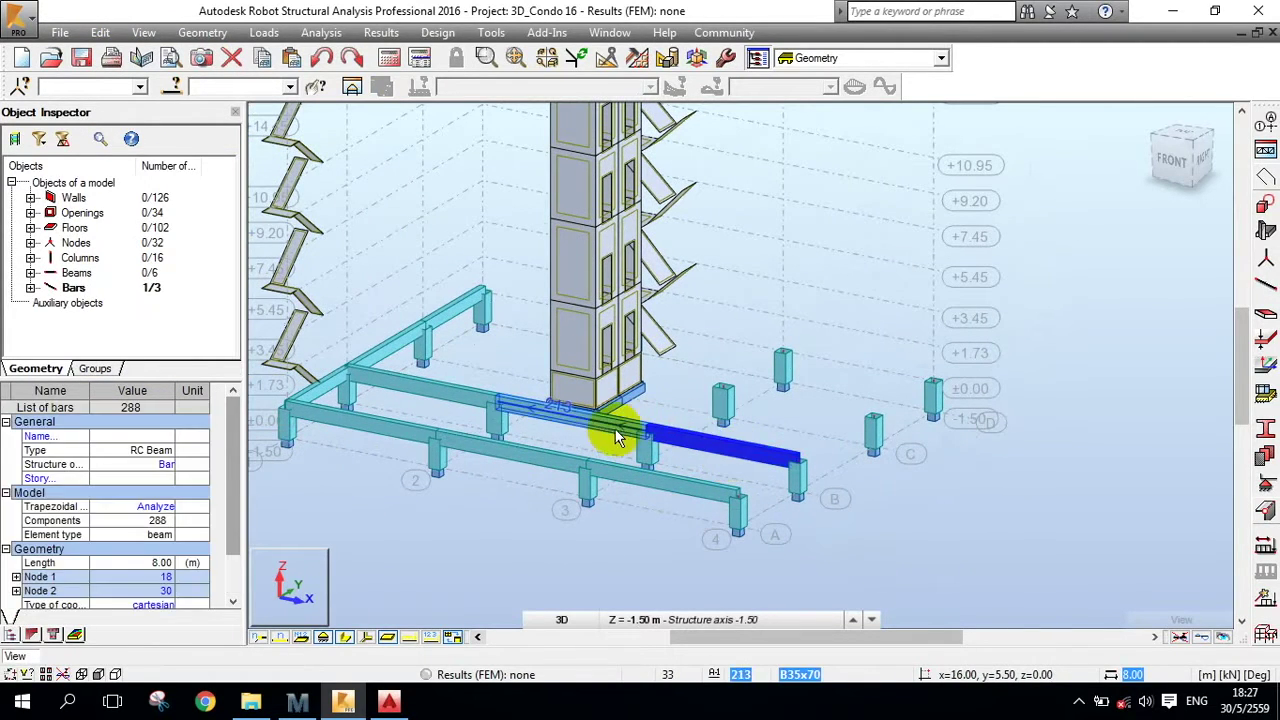
pyautogui.keyDown('ctrl'); pyautogui.click(508, 408); pyautogui.keyUp('ctrl')
pyautogui.keyDown('ctrl'); pyautogui.click(425, 390); pyautogui.keyUp('ctrl')
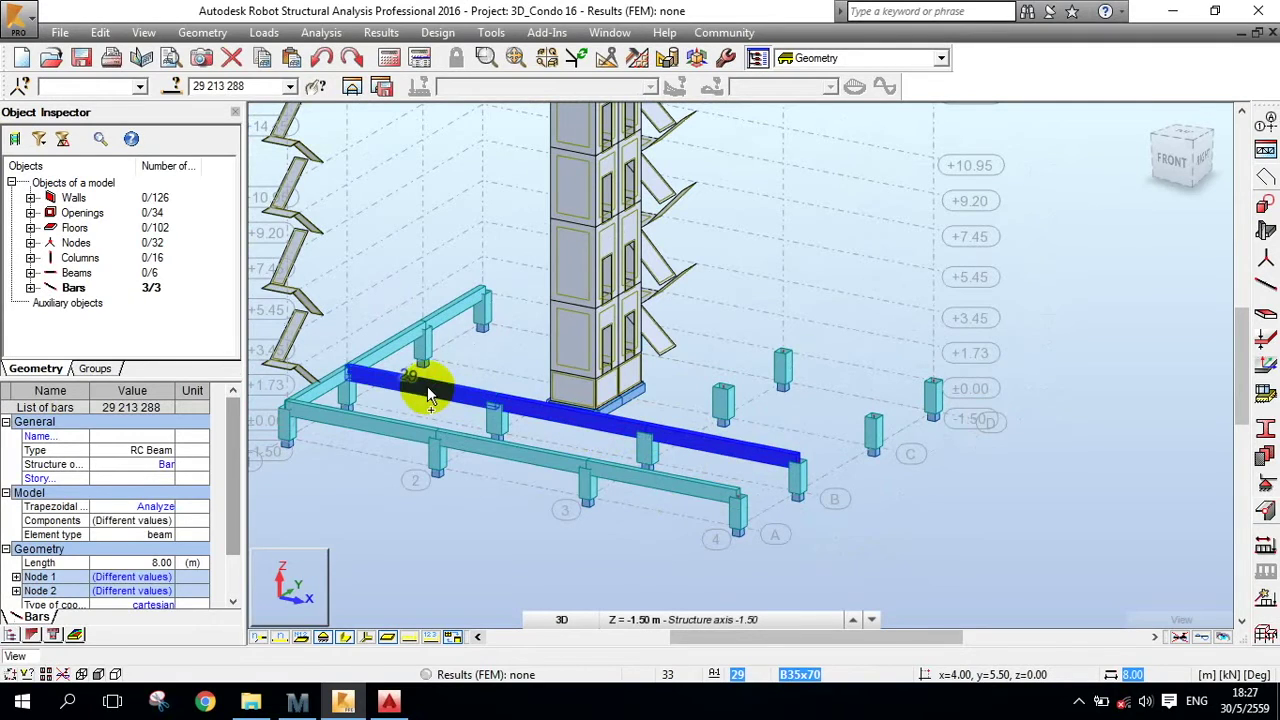
pyautogui.click(100, 32)
pyautogui.moveTo(228, 272)
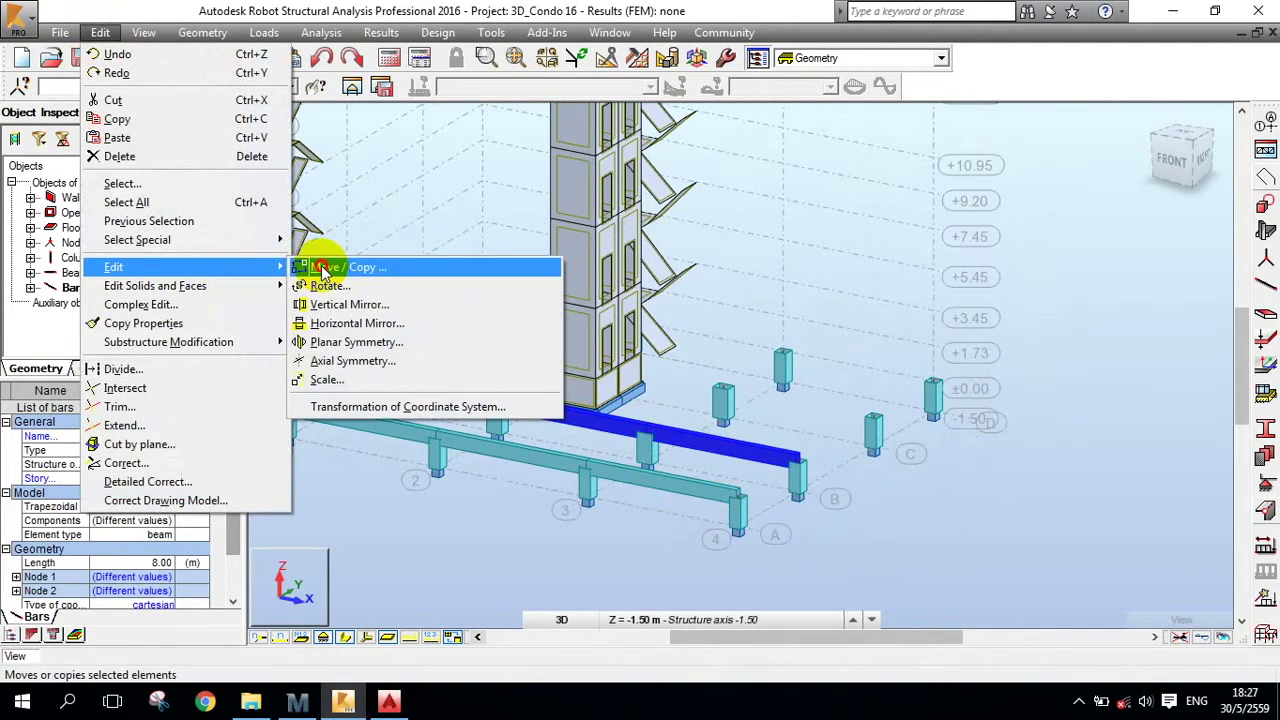
pyautogui.click(322, 265)
pyautogui.moveTo(870, 187); pyautogui.dragTo(989, 180)
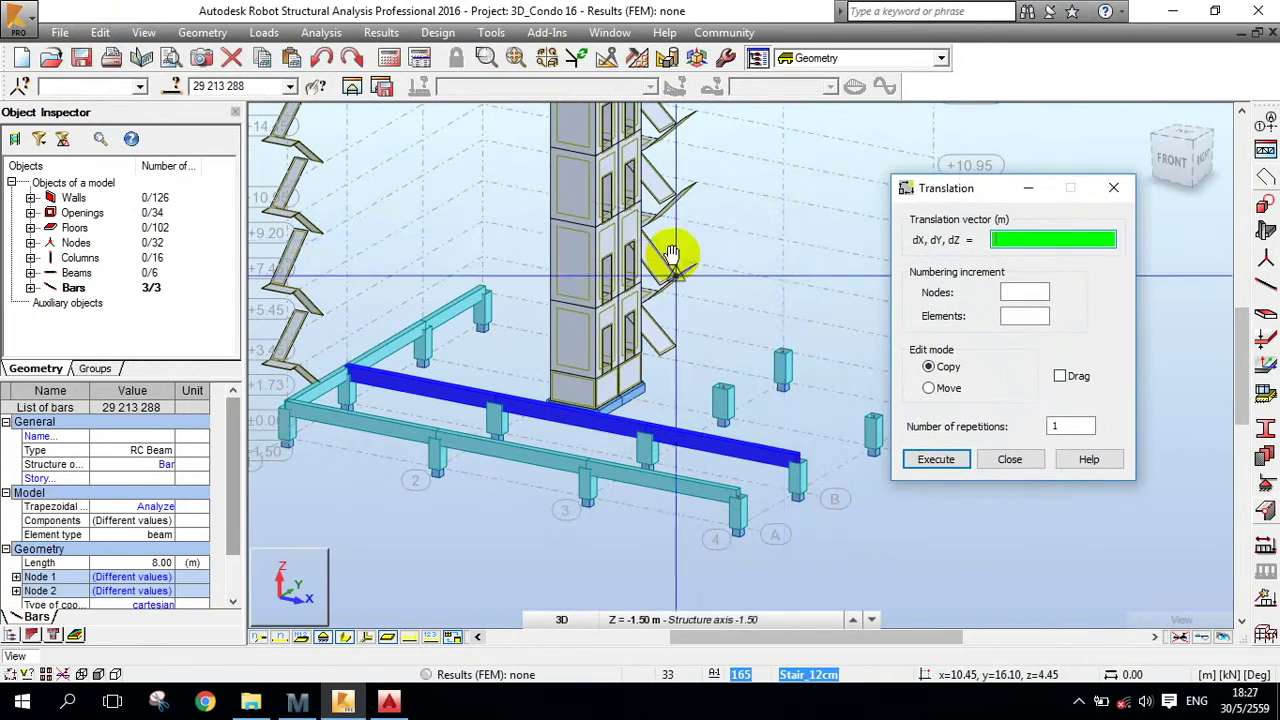
pyautogui.moveTo(671, 254); pyautogui.dragTo(657, 274, button='middle')
pyautogui.moveTo(560, 323); pyautogui.dragTo(615, 353, button='middle')
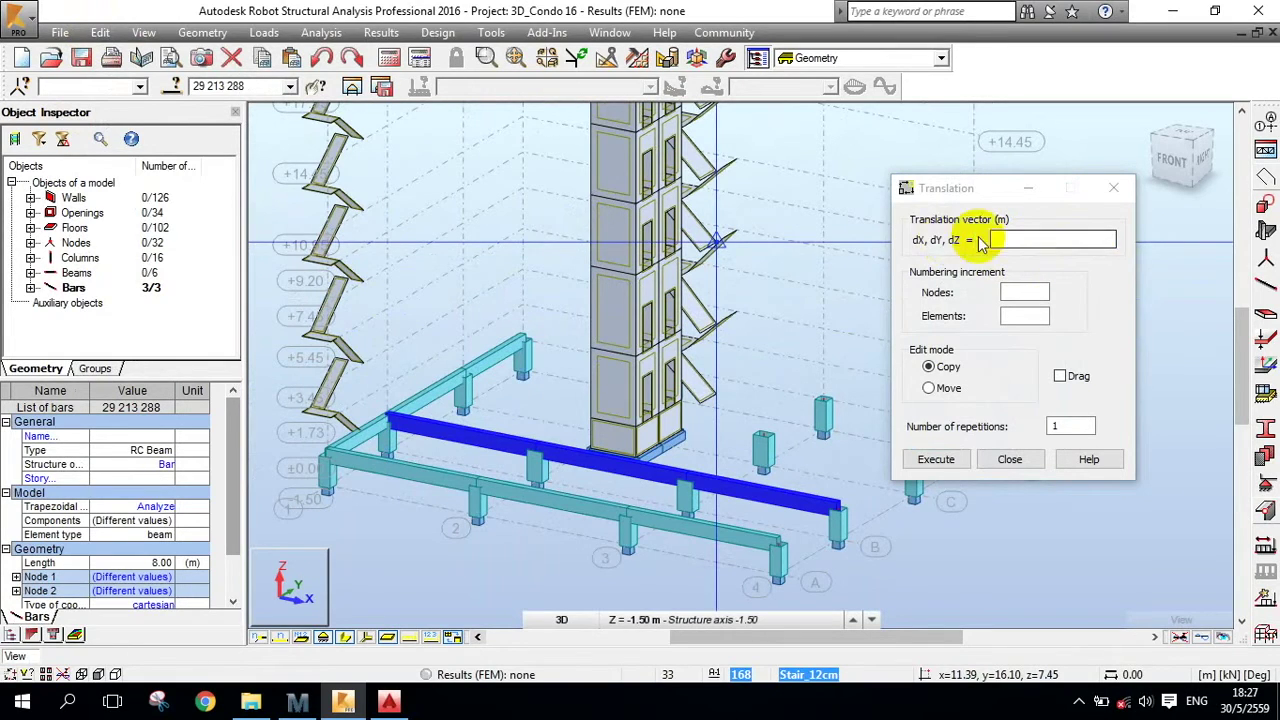
pyautogui.click(385, 310)
pyautogui.click(464, 265)
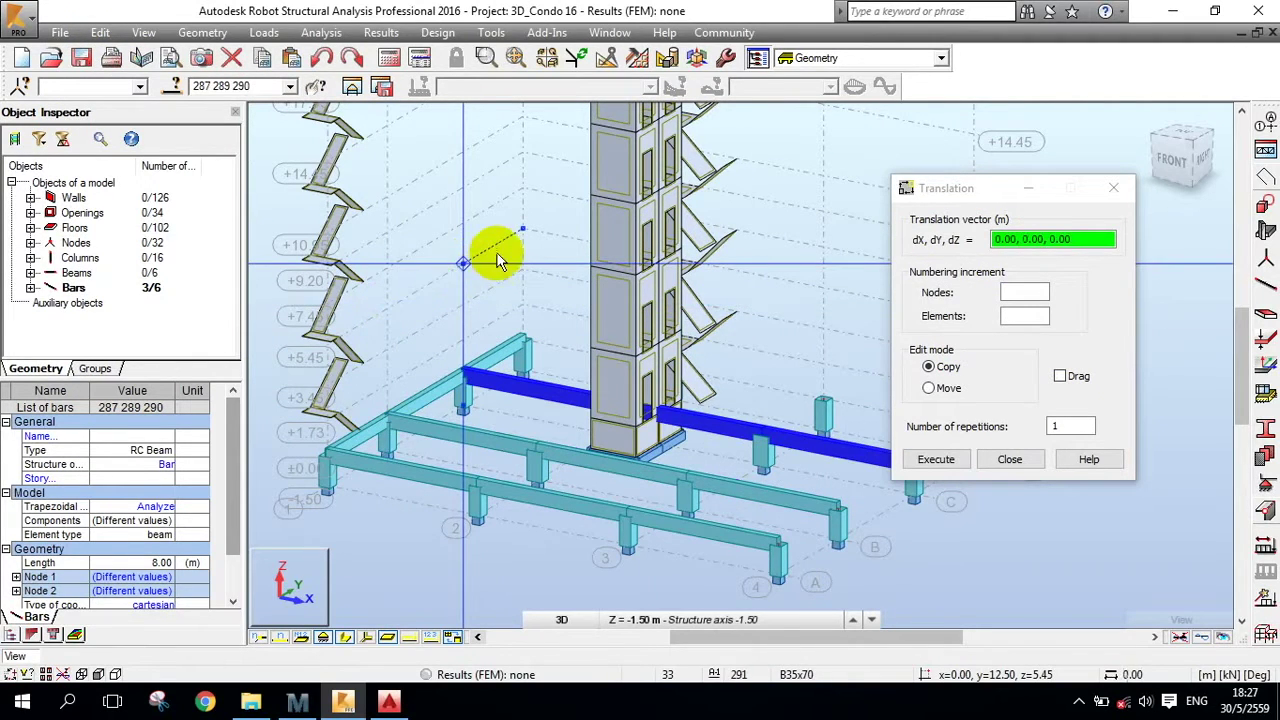
# Copy the axis C beam segments onto axis D by the vector 0.00, 5.50, 0.00, then end the translation and clear the selection
pyautogui.click(523, 229)
pyautogui.moveTo(778, 393); pyautogui.dragTo(670, 373, button='middle')
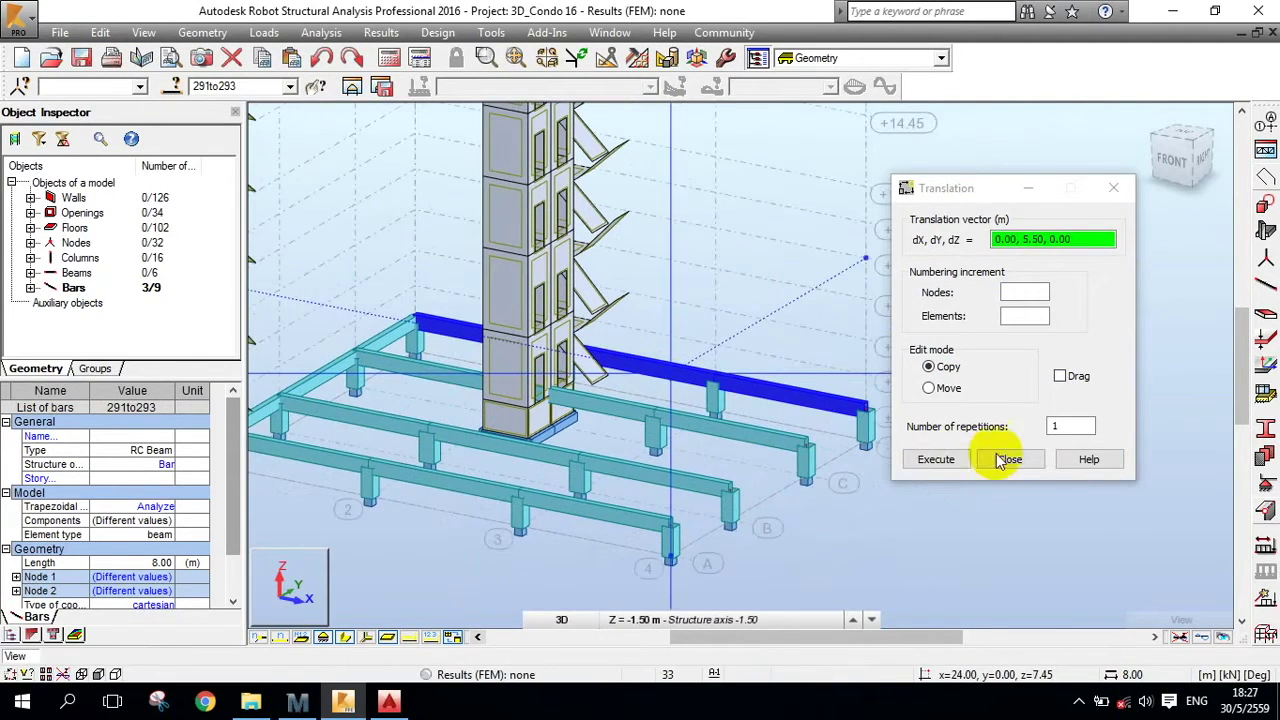
pyautogui.click(1012, 456)
pyautogui.click(772, 527)
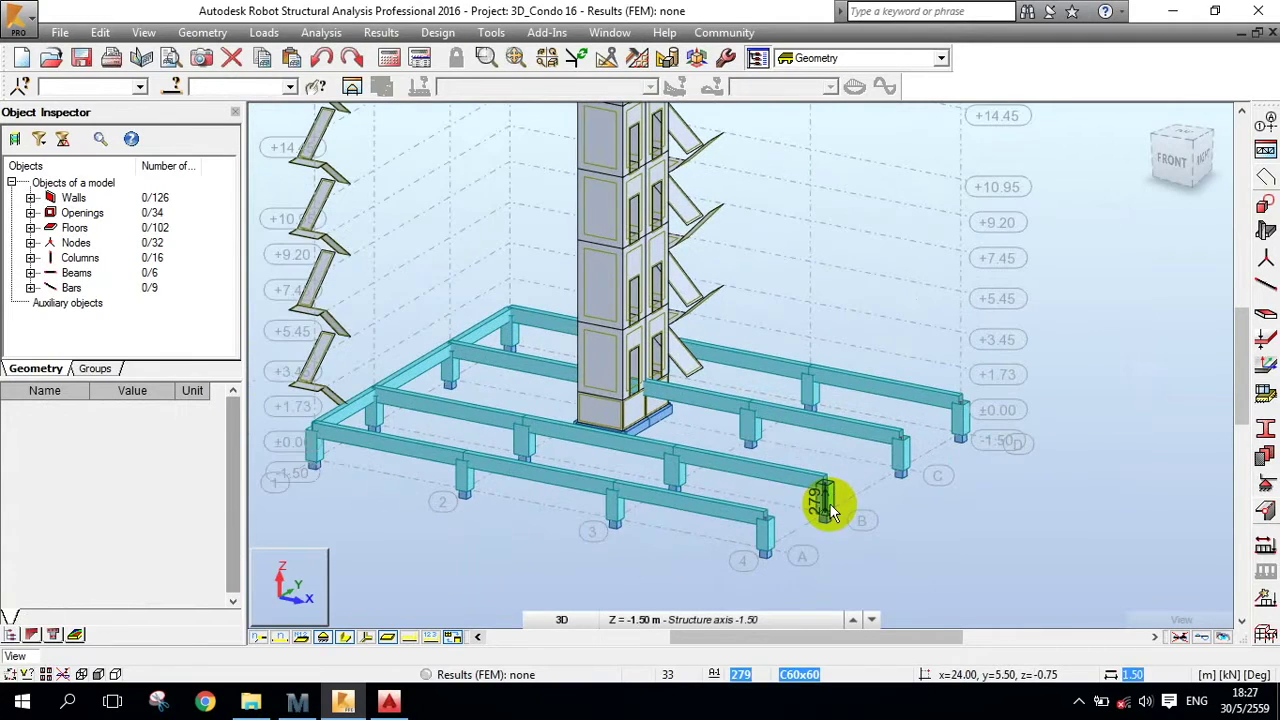